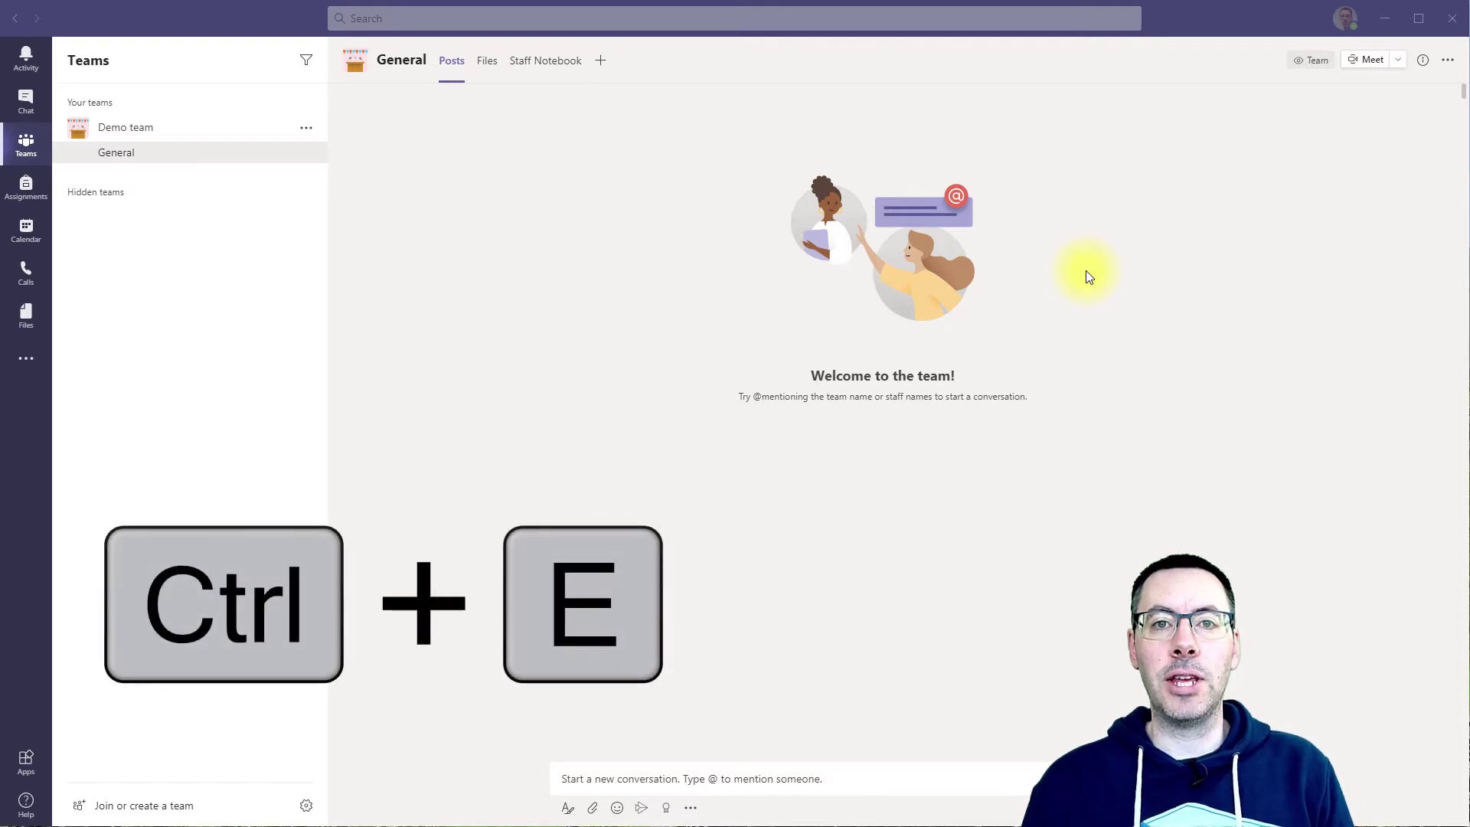
Set the Teams status to Do not disturb with the /dnd slash command
key("ctrl+e")
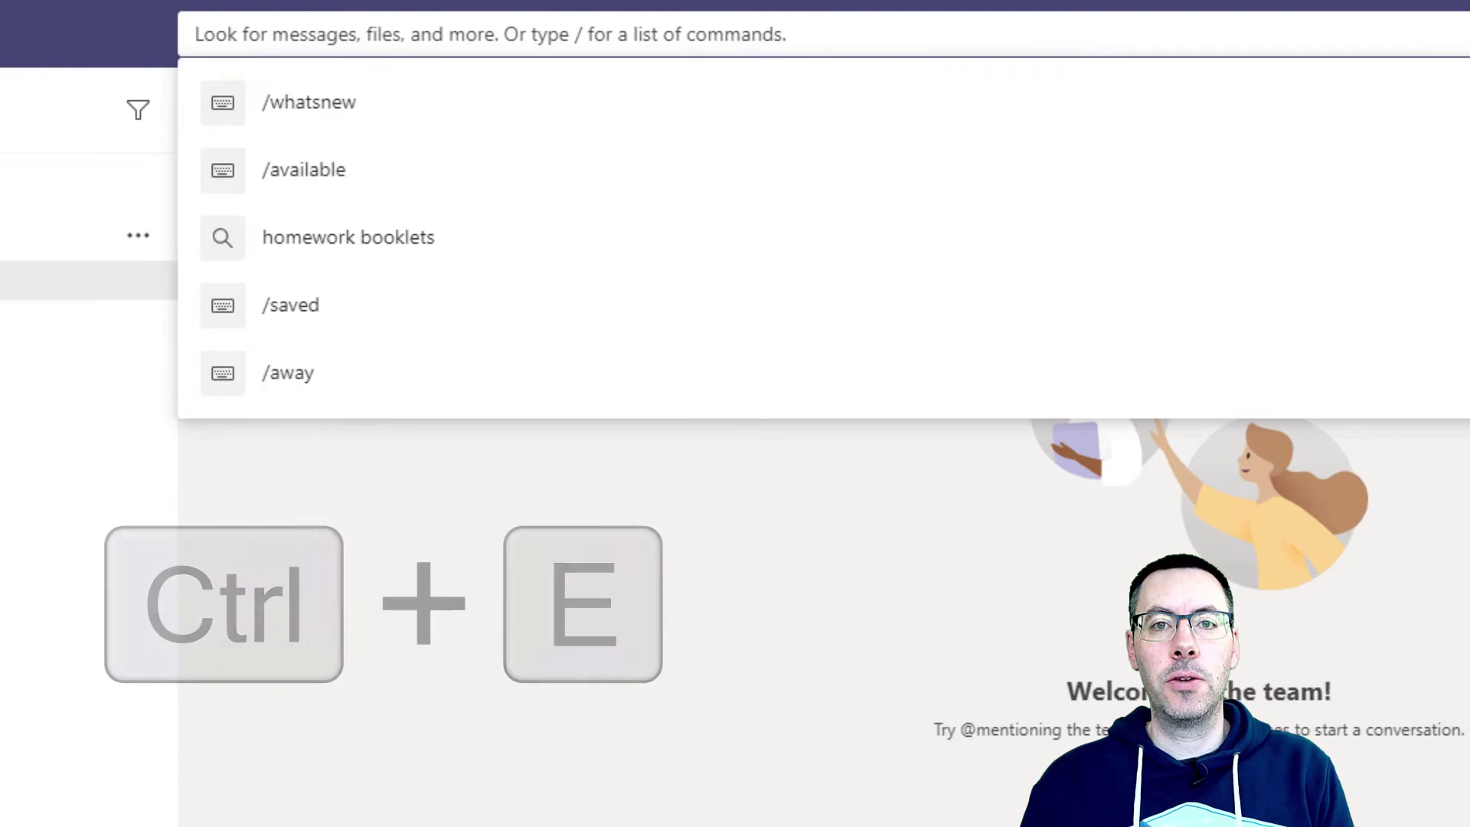
key("Escape")
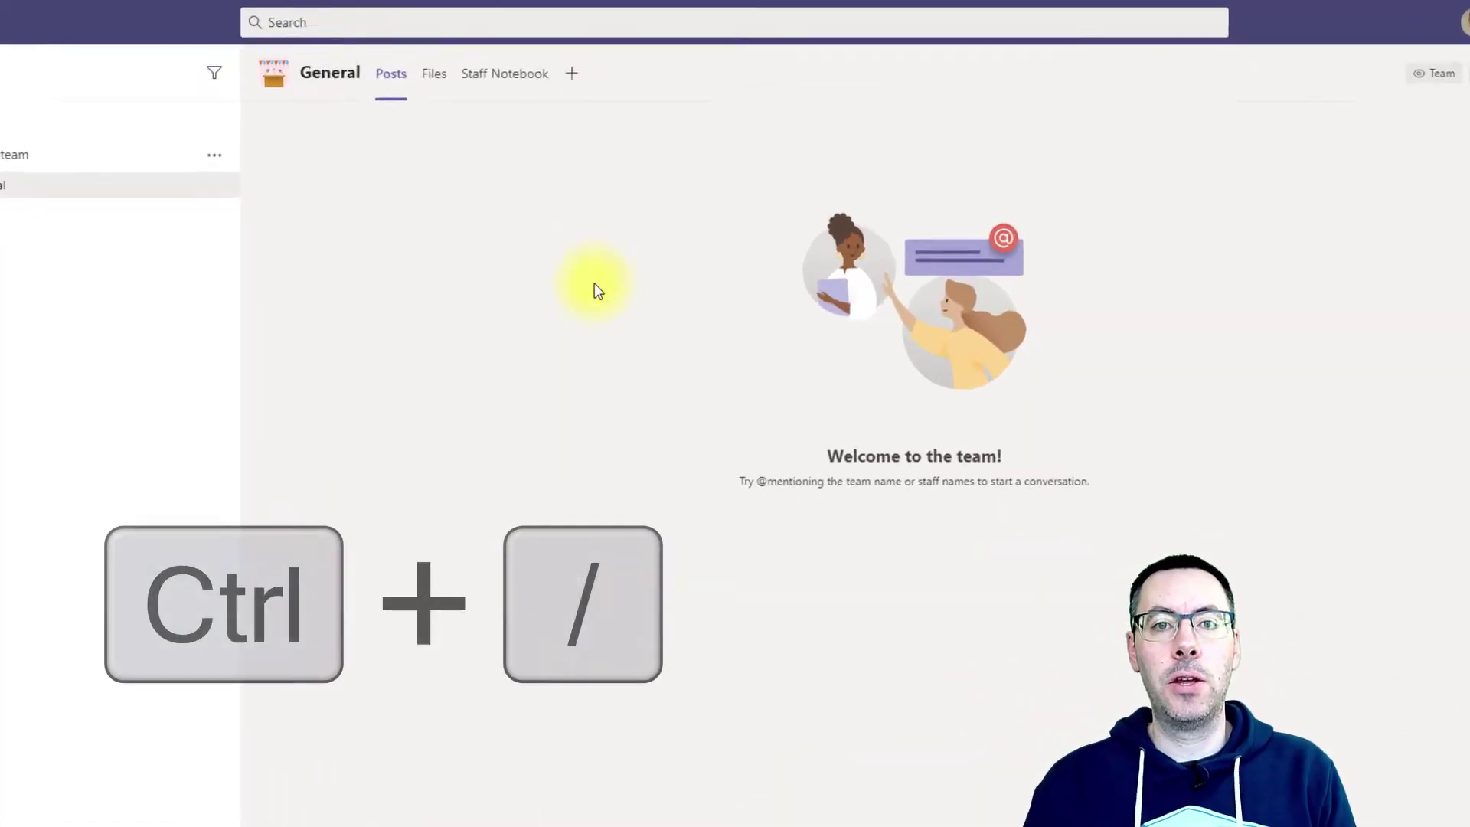
key("ctrl+slash")
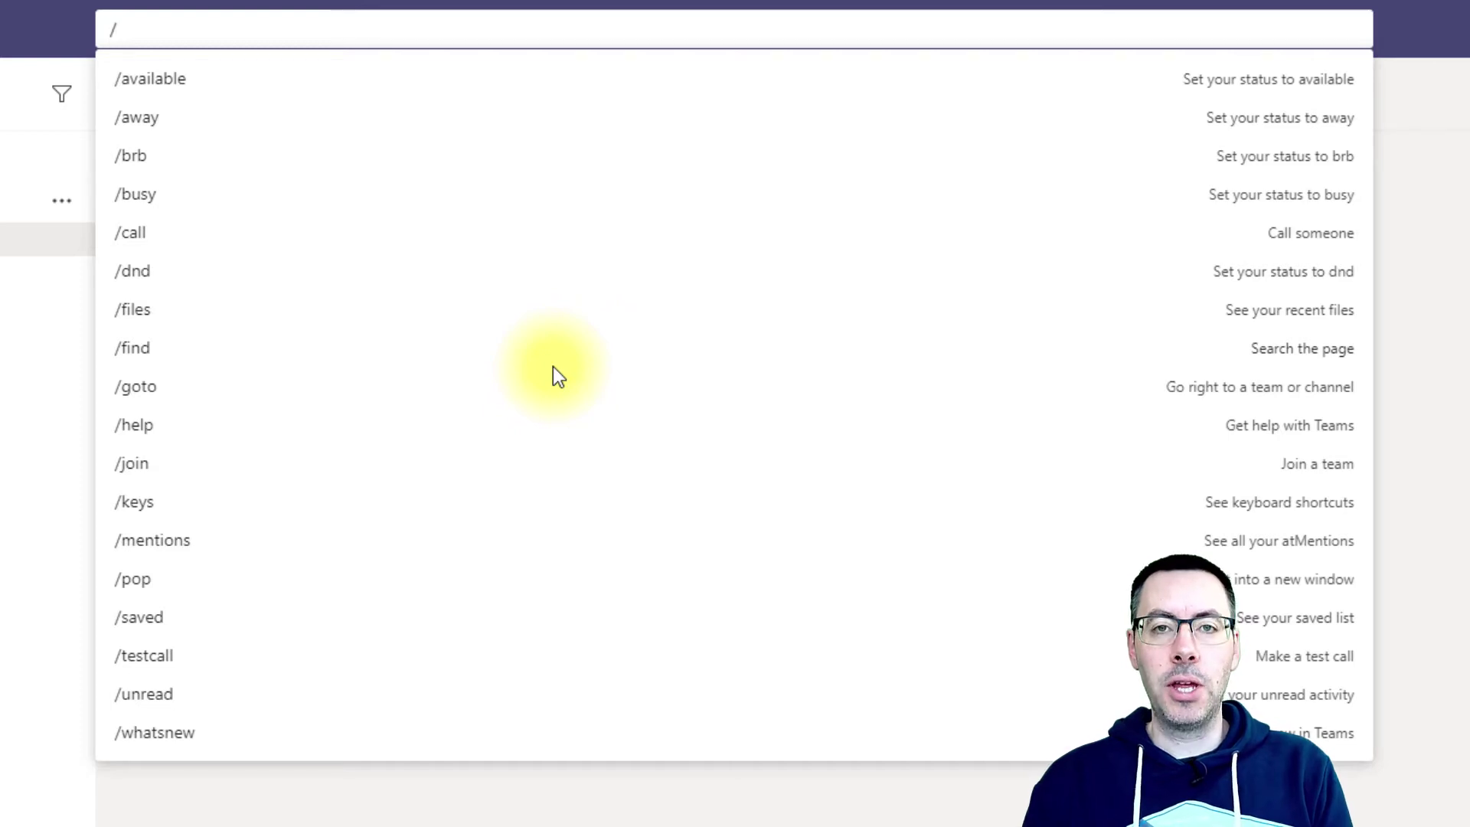
type("dnd")
key("Return")
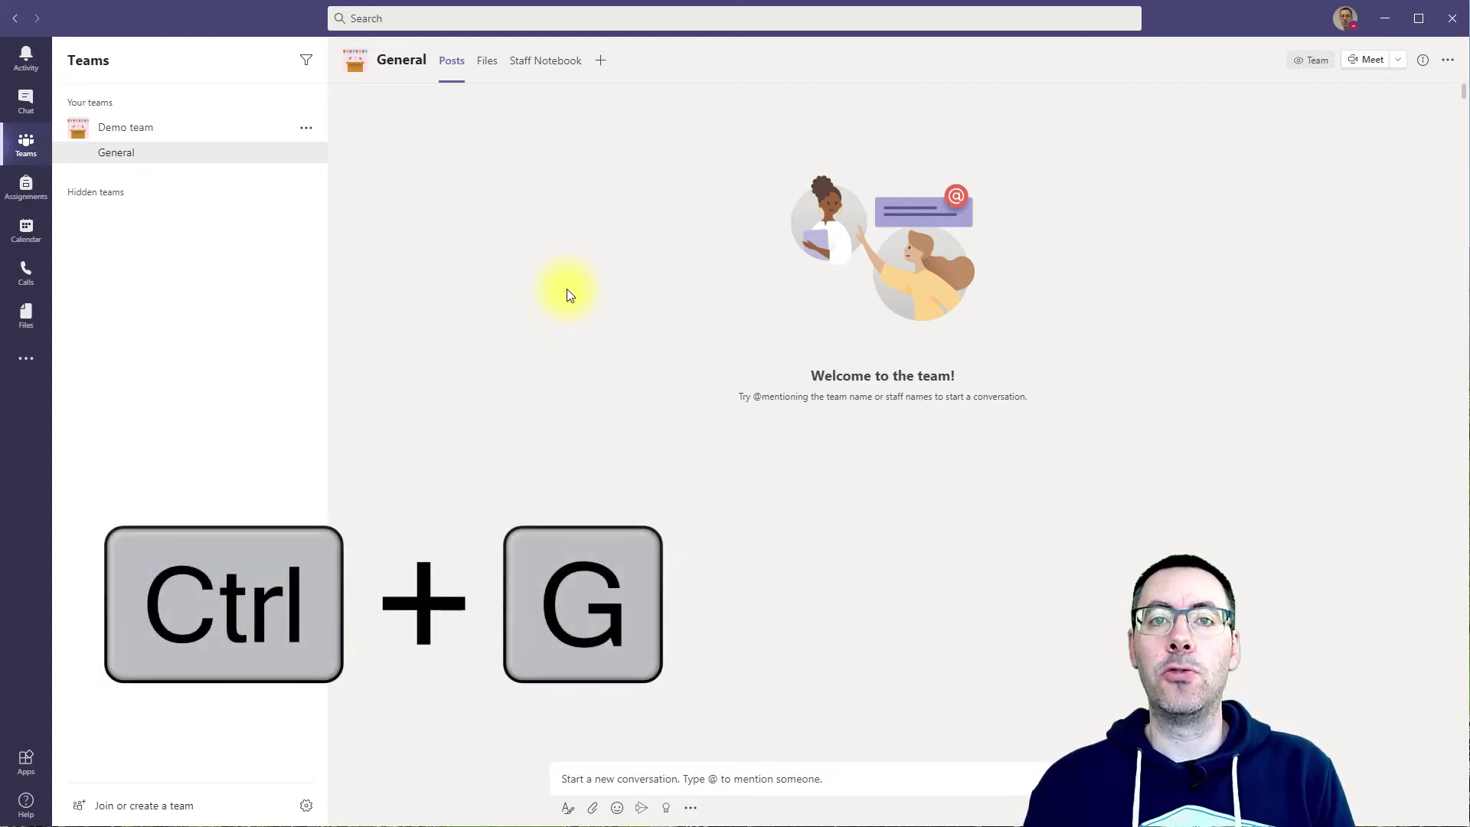
Jump to the Demo team's General channel using the go-to command
key("ctrl+g")
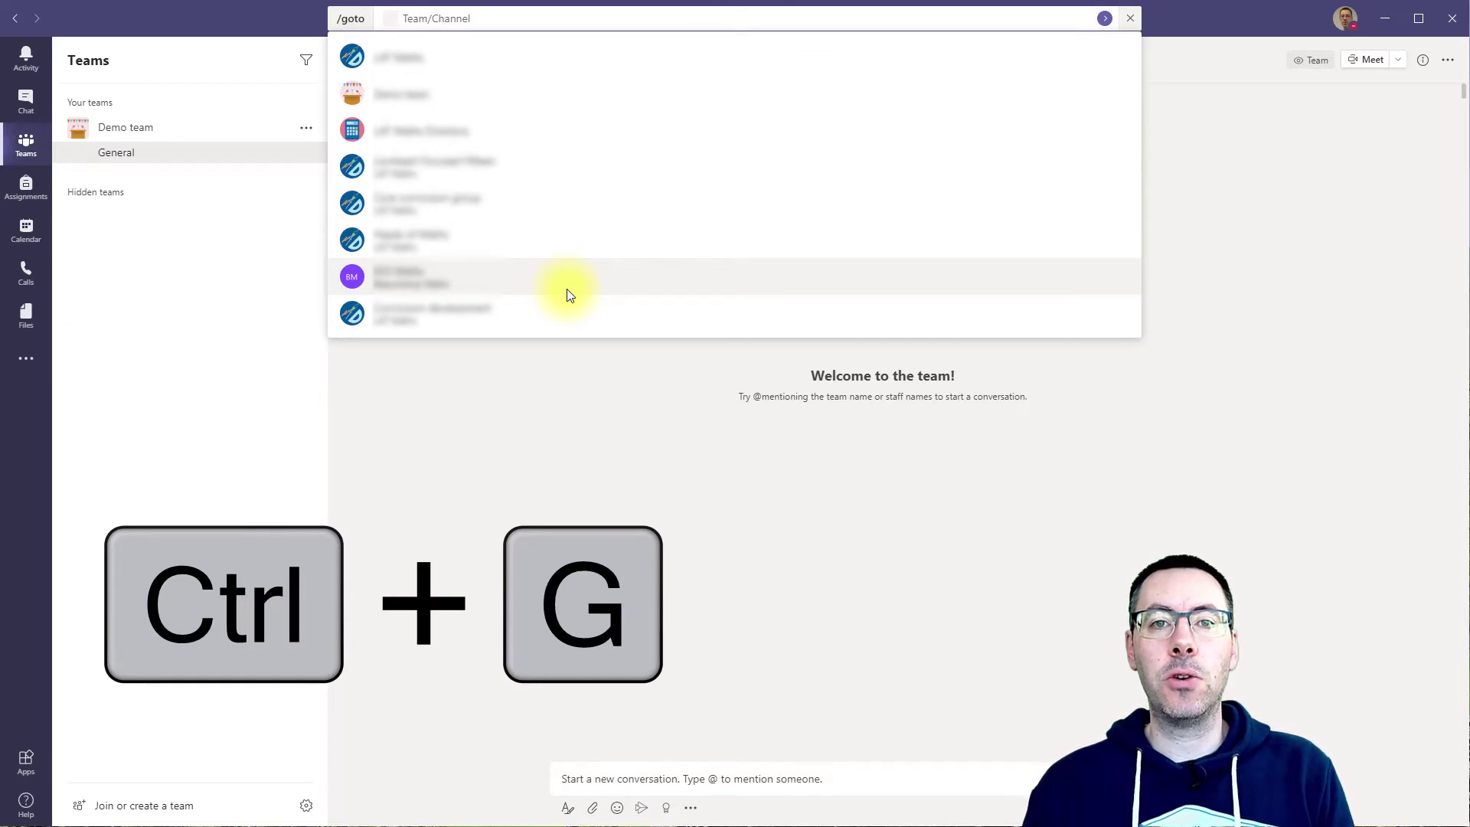
type("de")
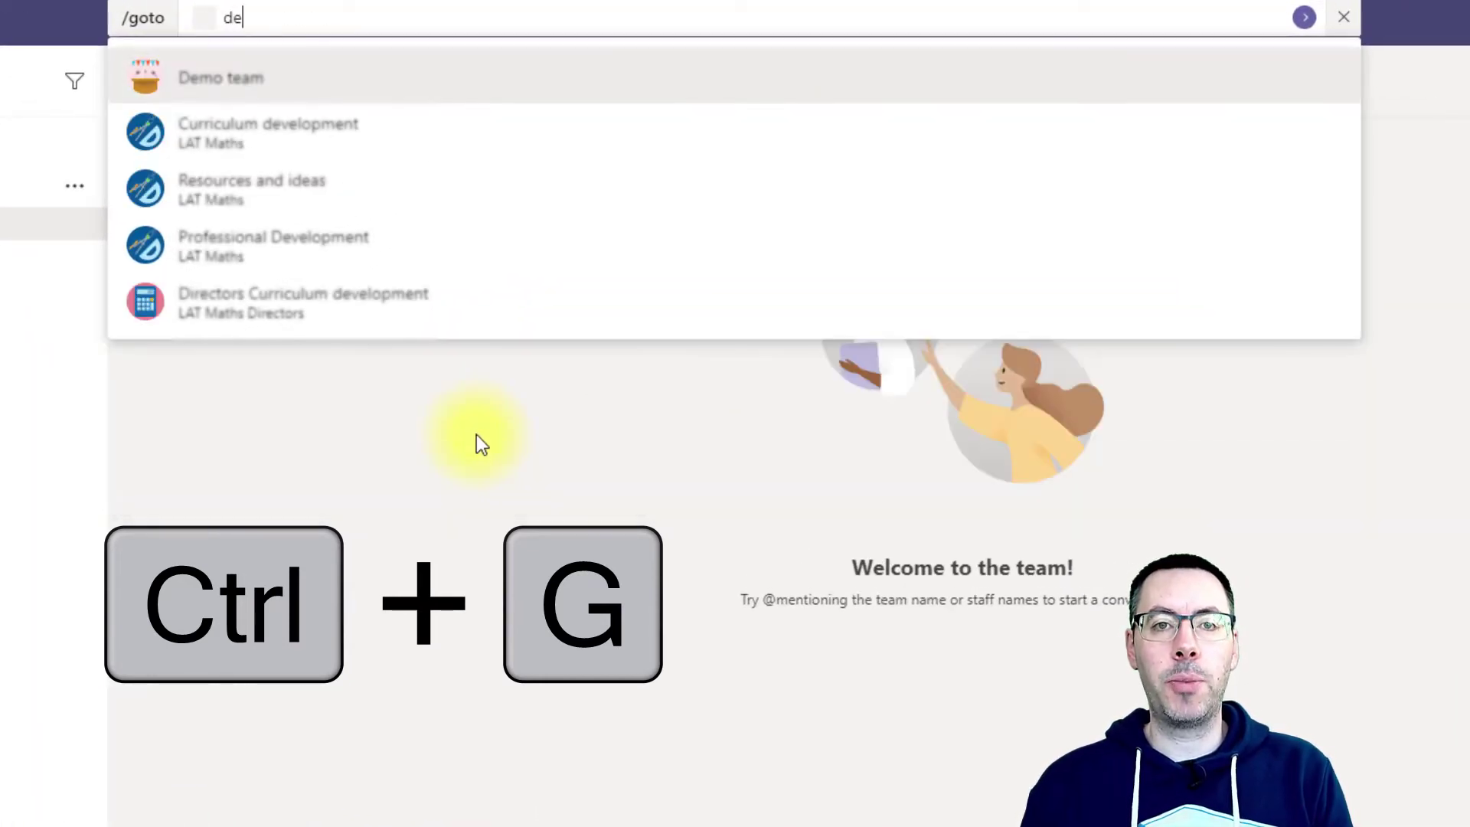
key("Return")
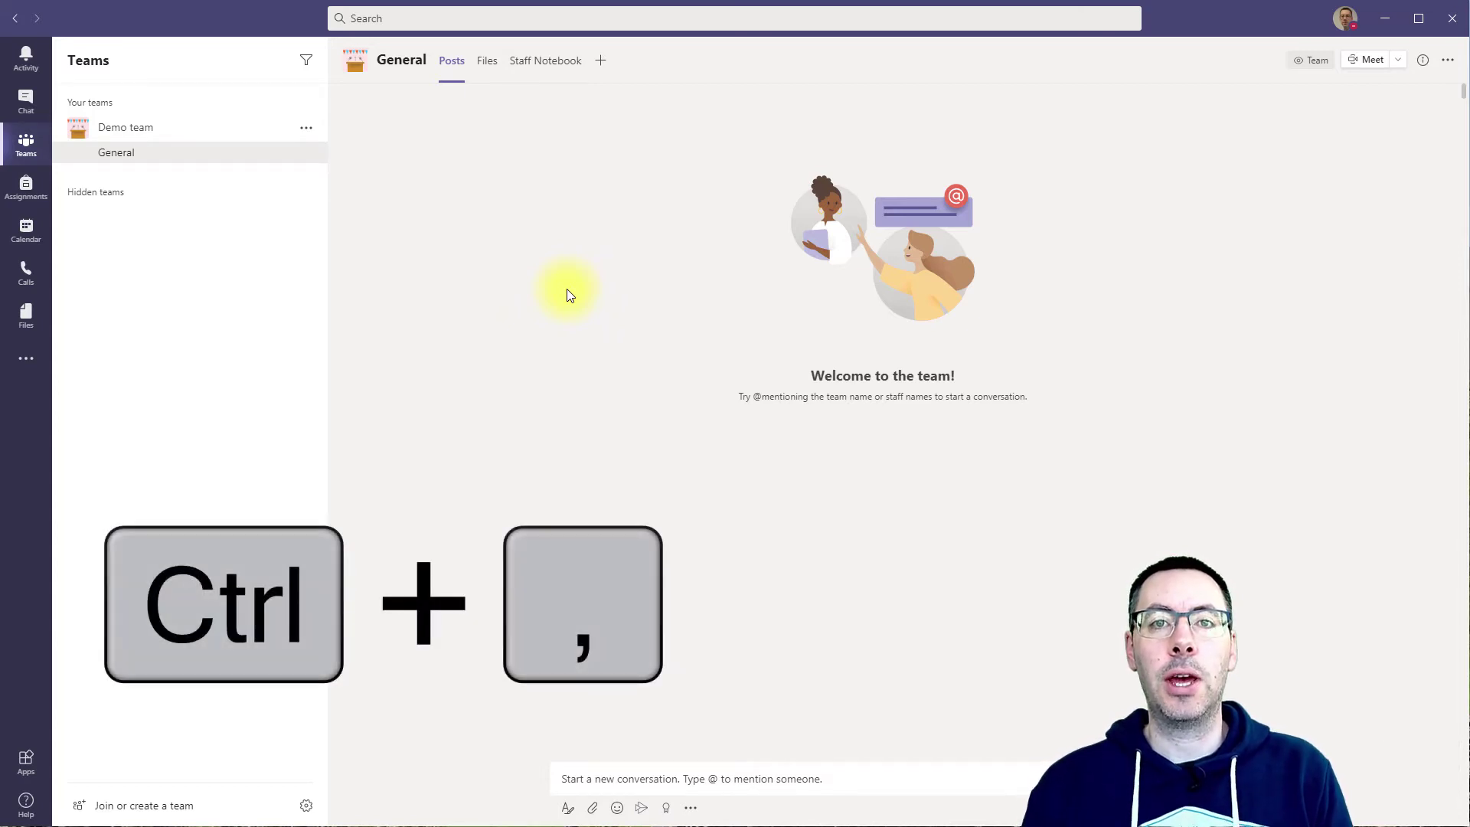
key("ctrl+comma")
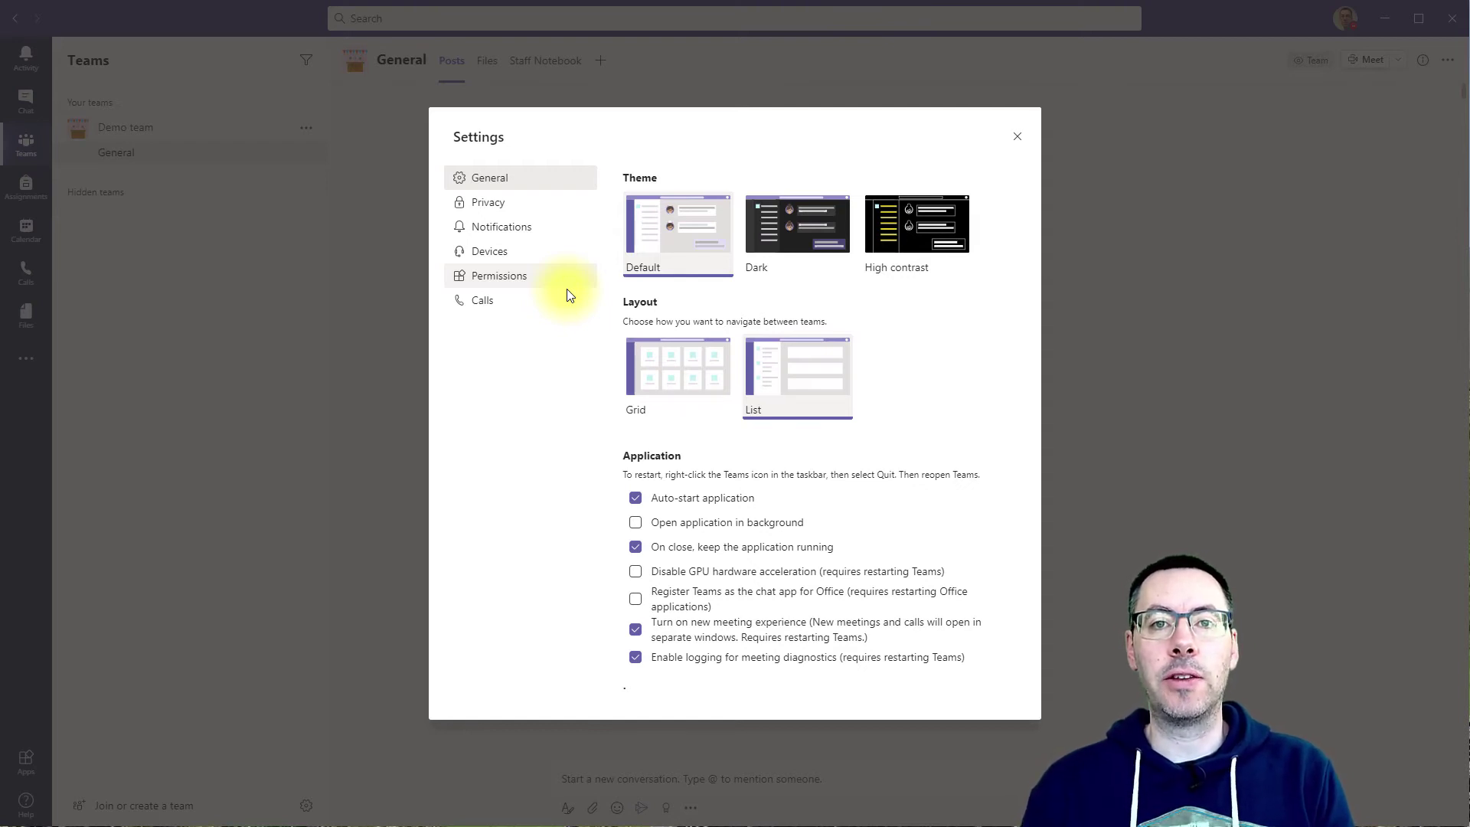
key("Escape")
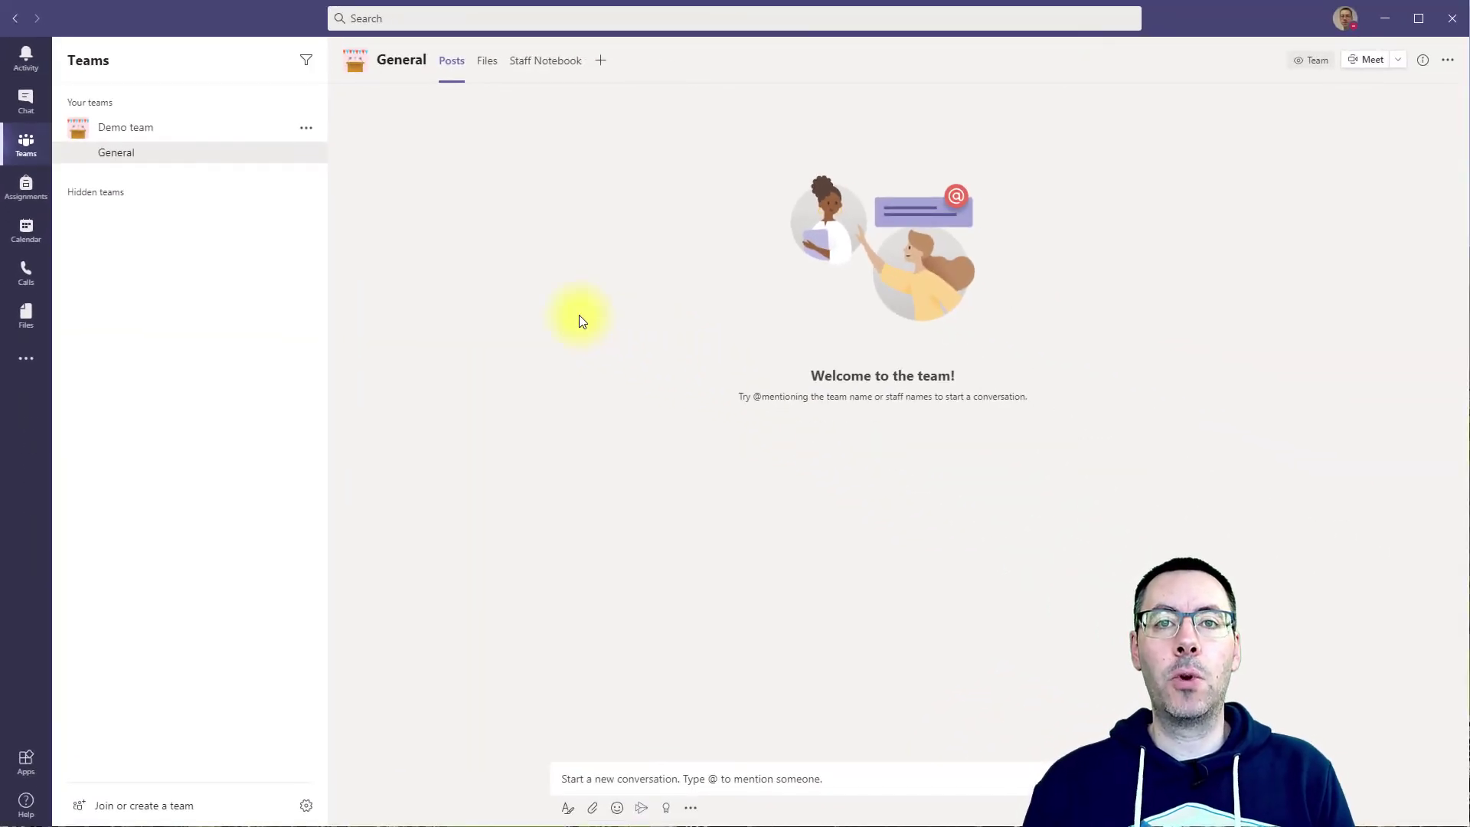
key("ctrl+1")
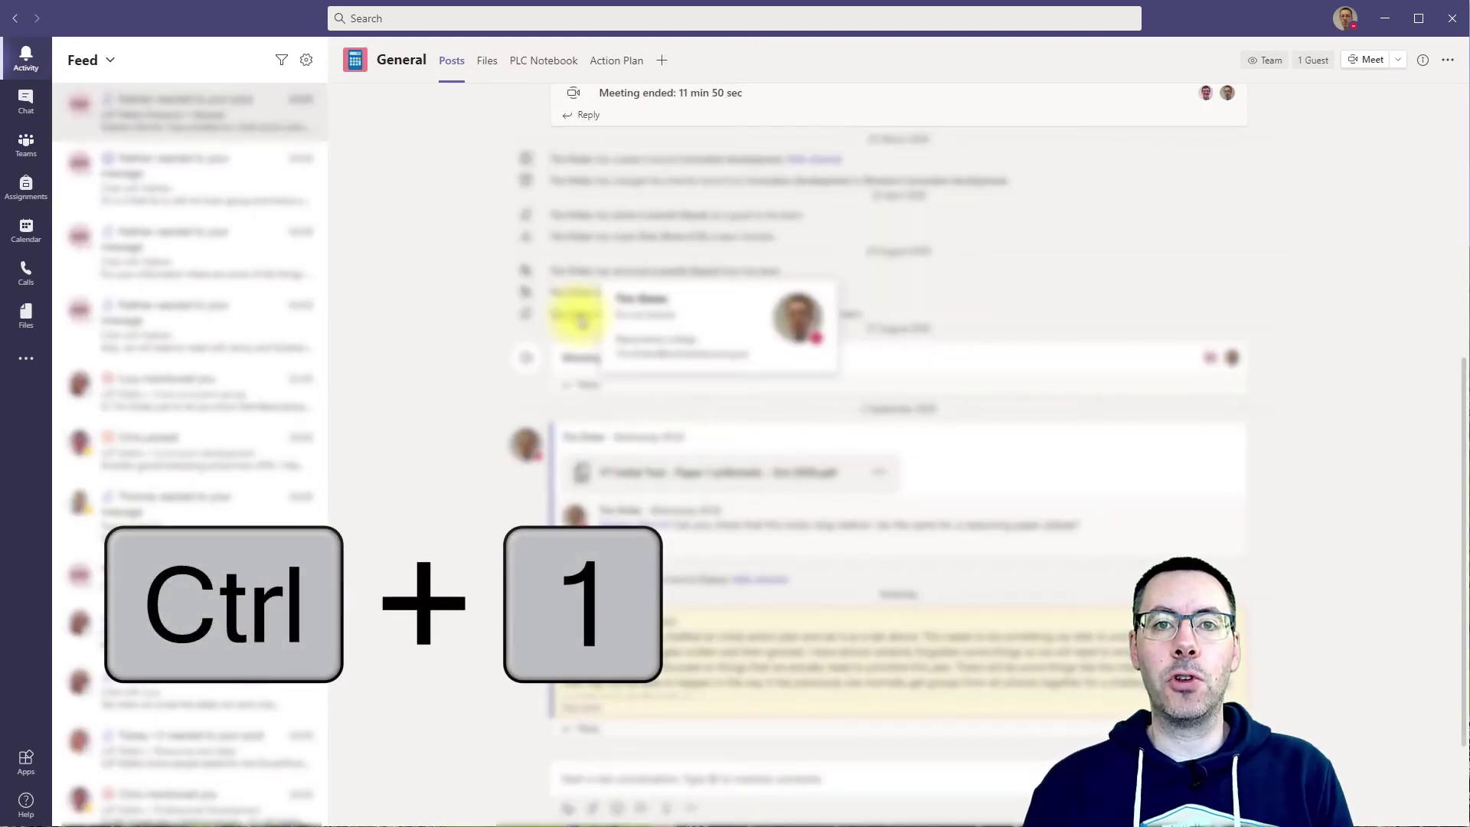
key("ctrl+7")
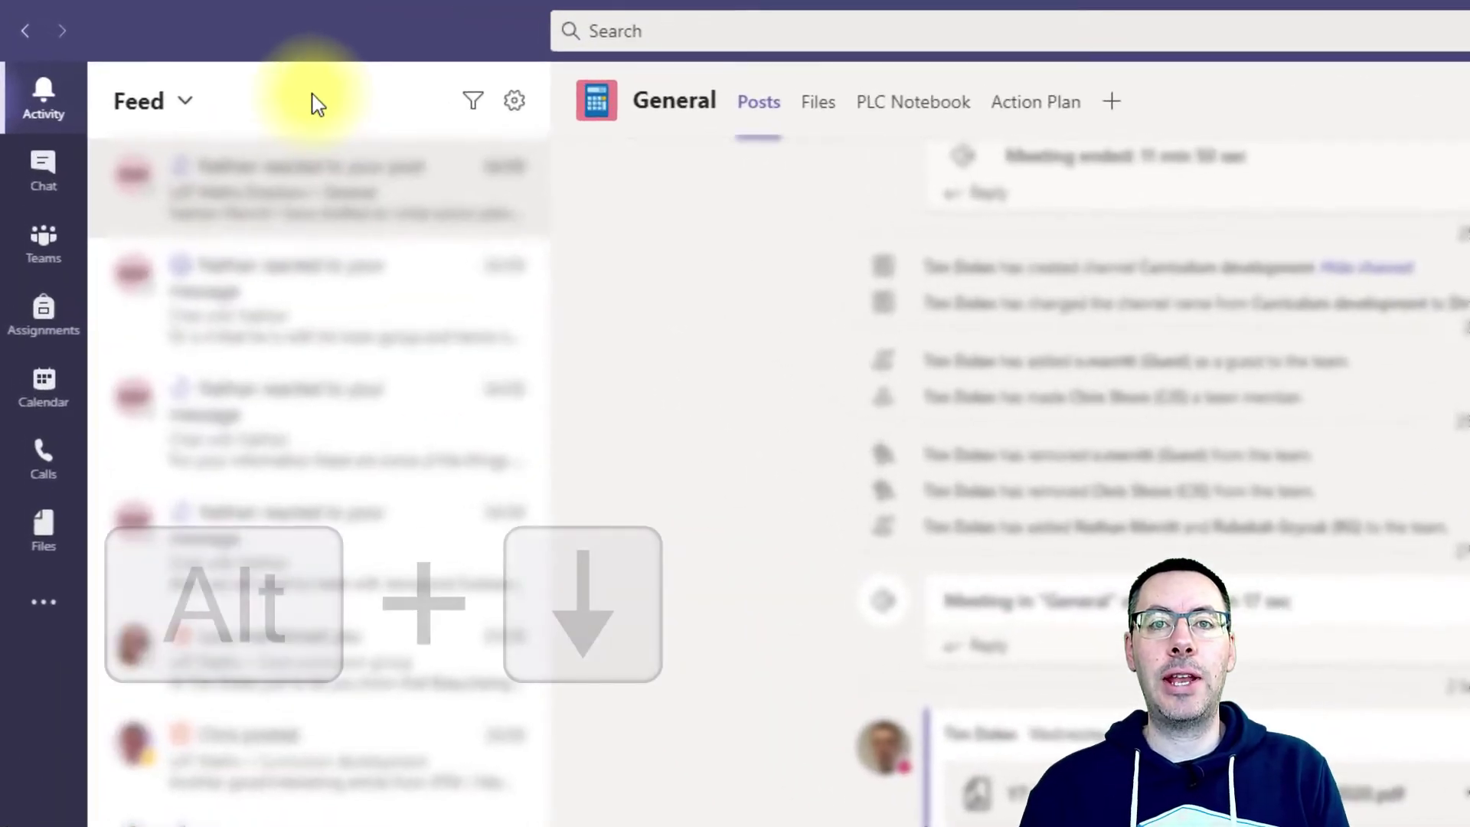
key("alt+Down")
key("alt+Down")
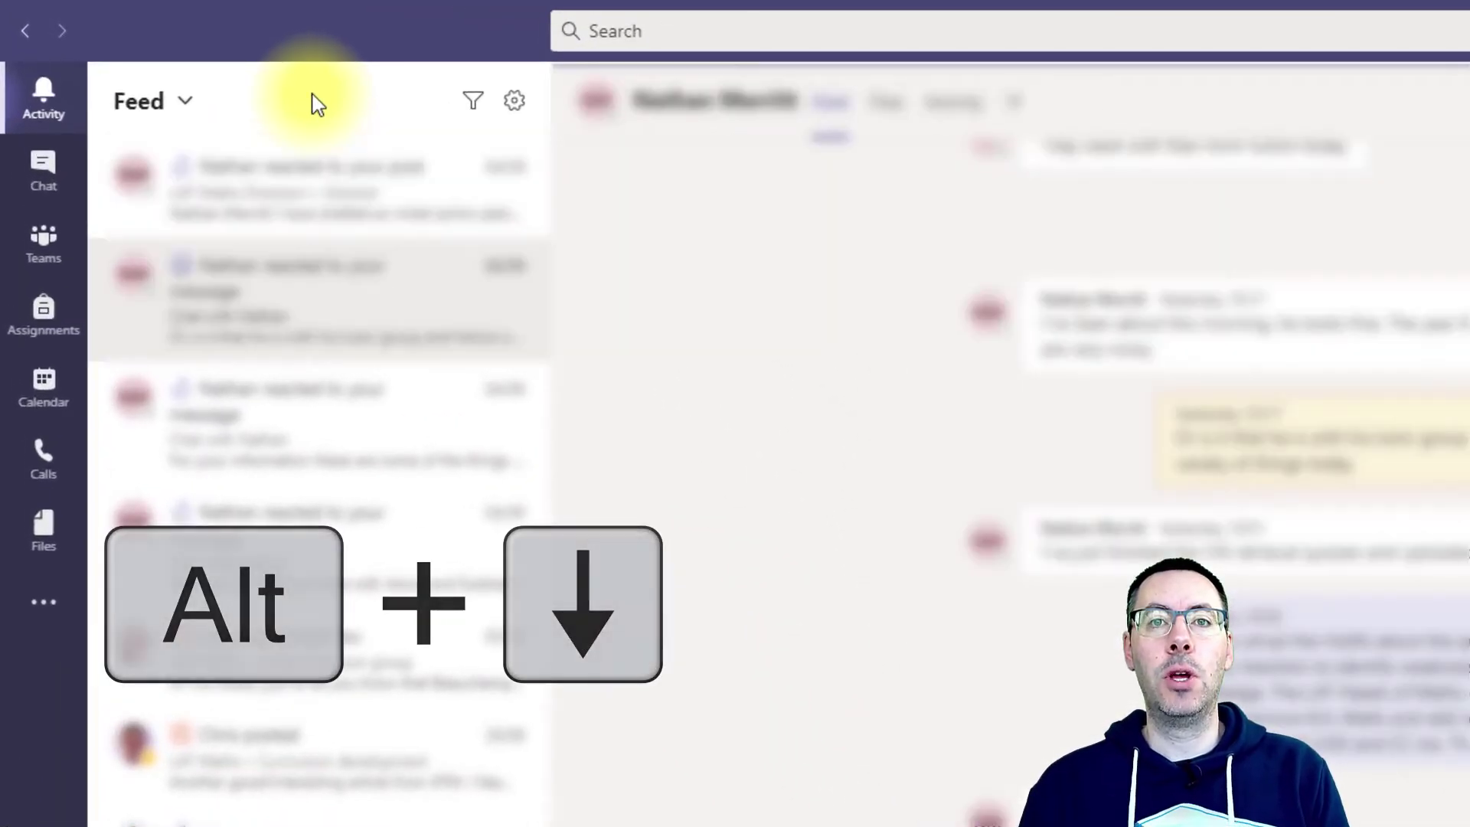
key("alt+Down")
key("alt+Up")
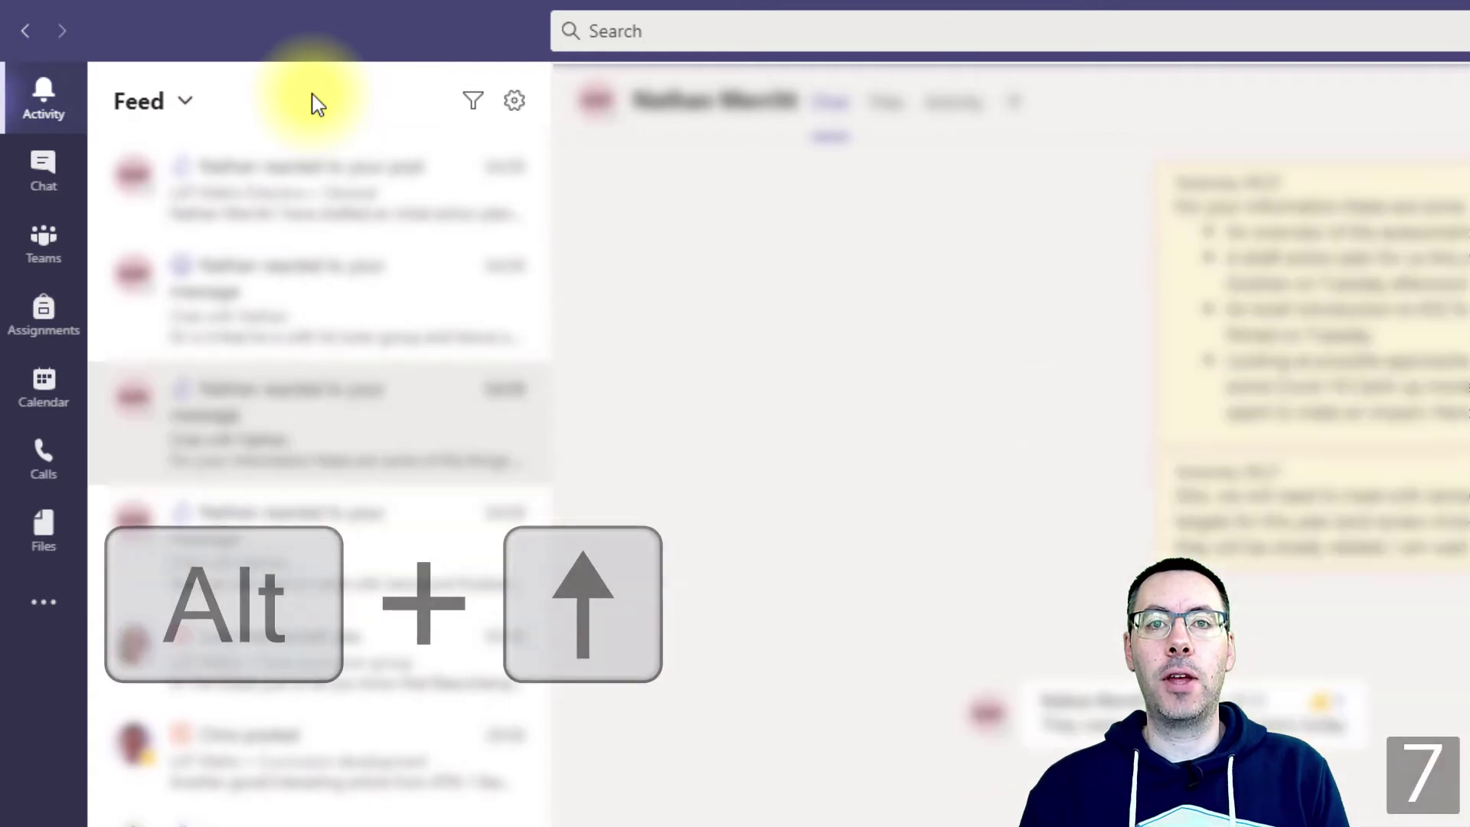
key("alt+Up")
key("alt+Up")
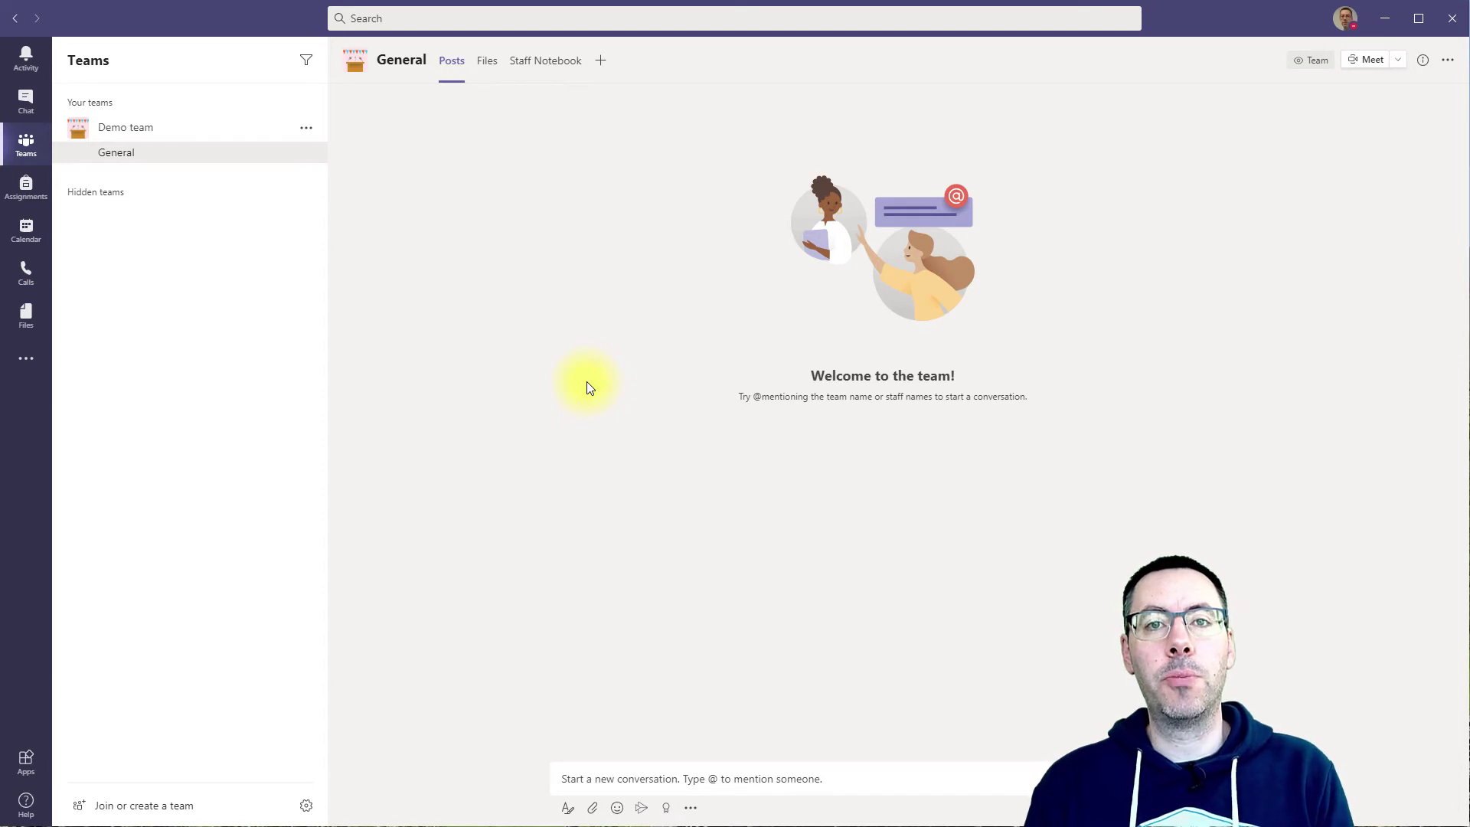
Post the message beginning 'This is my first line' to the General channel
key("alt+shift+c")
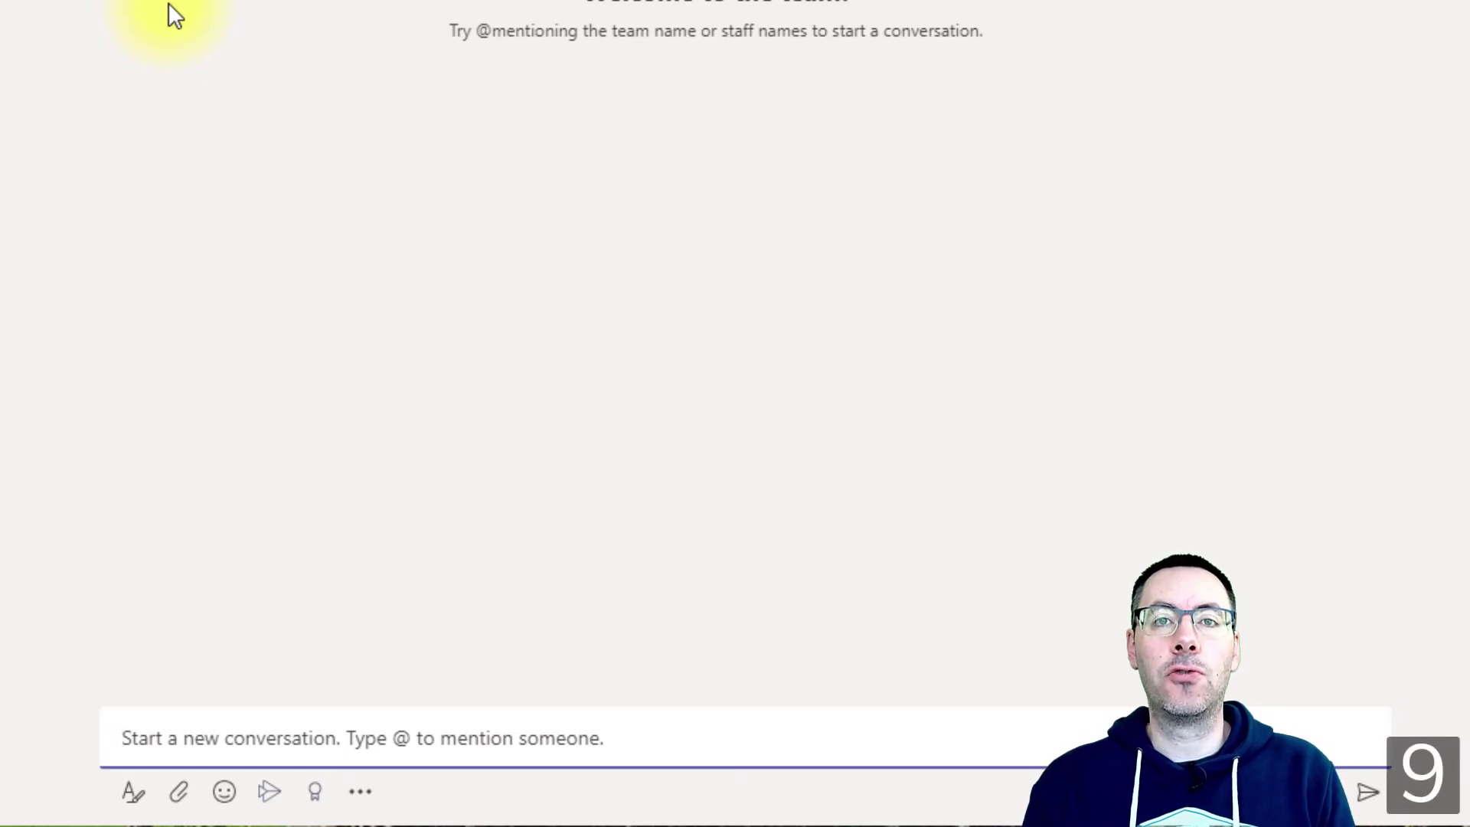
key("ctrl+shift+x")
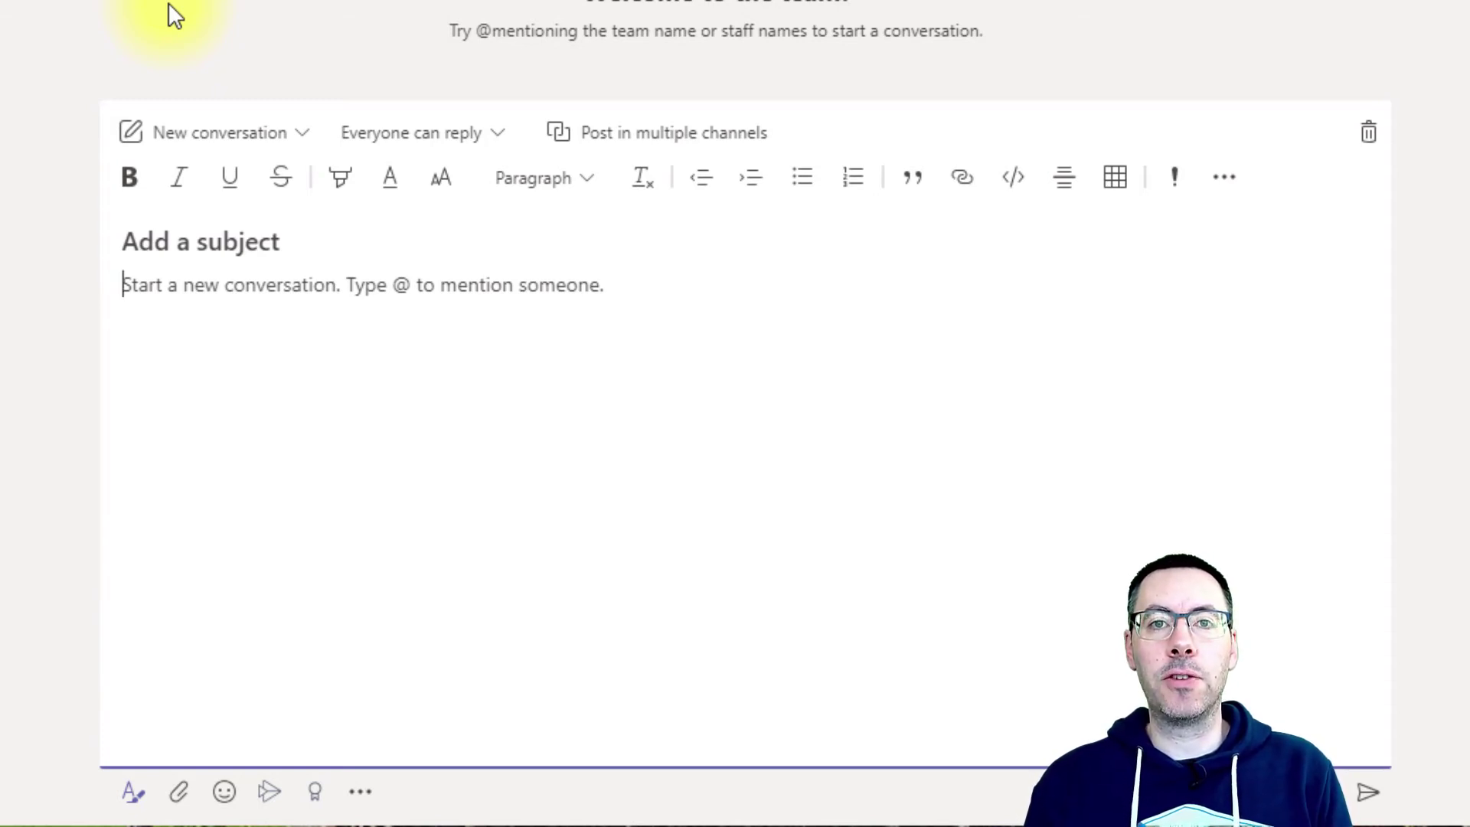
key("ctrl+shift+x")
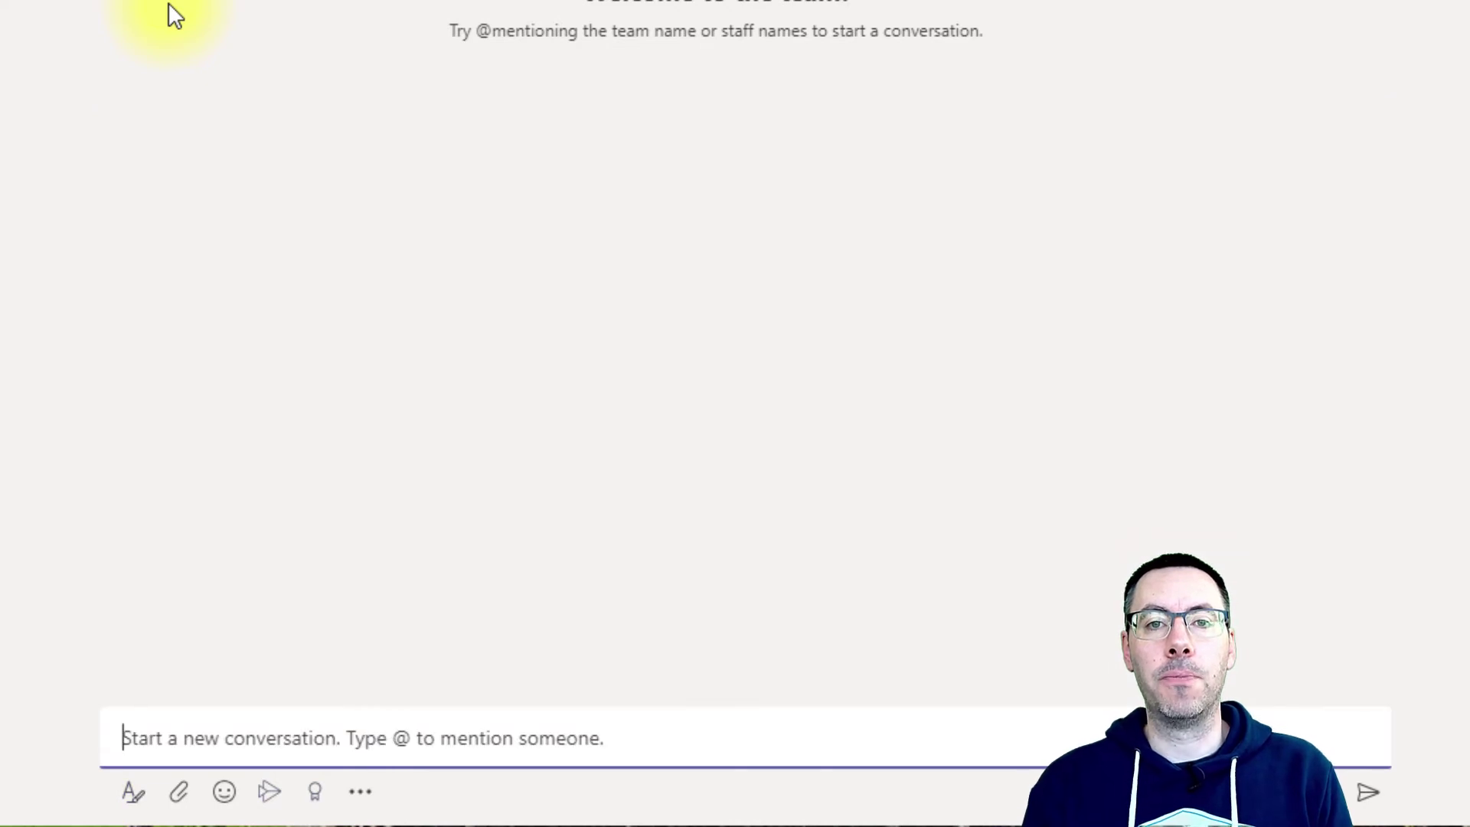
type("This is my first line")
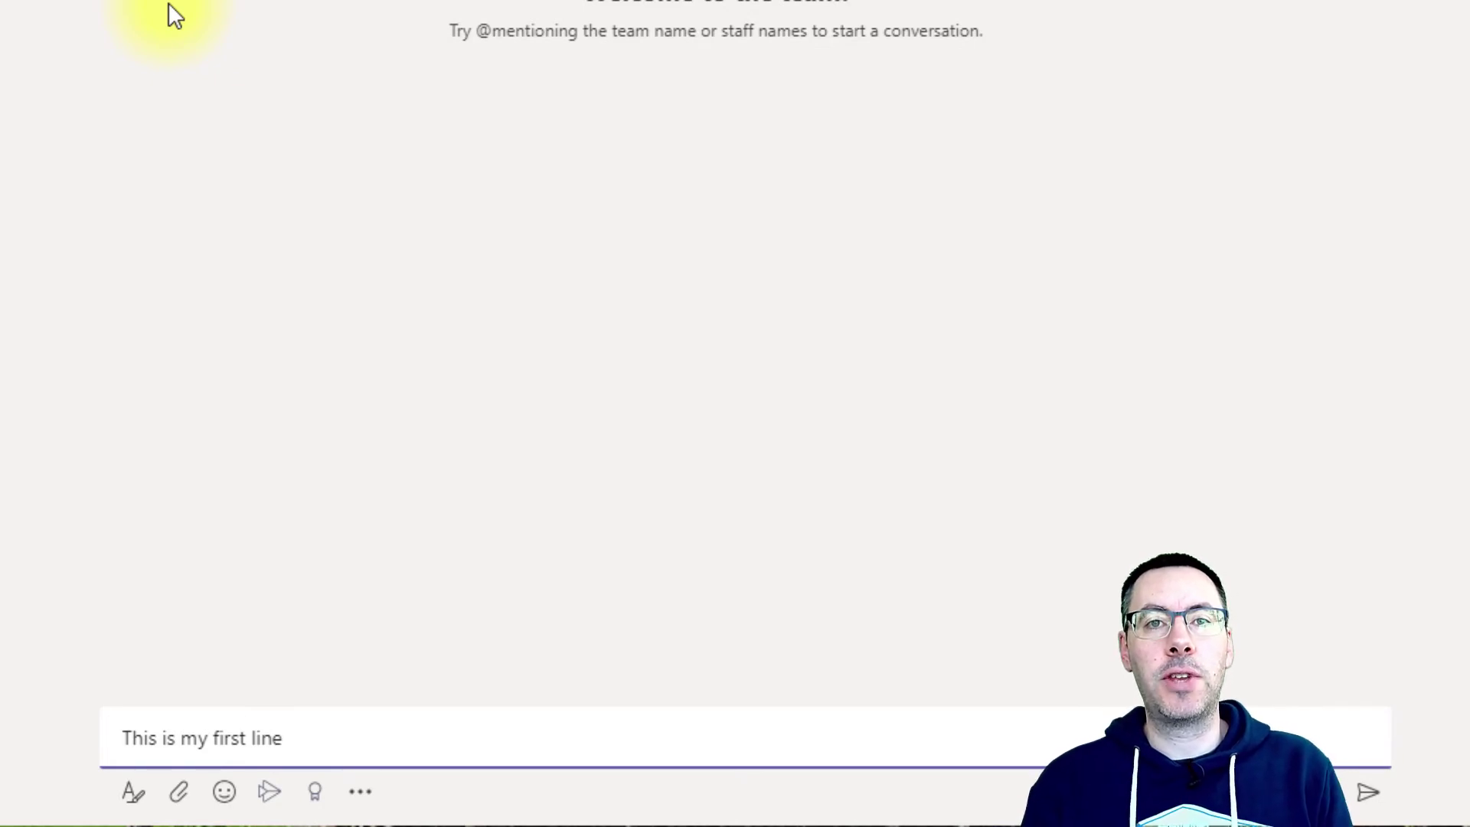
key("shift+Return")
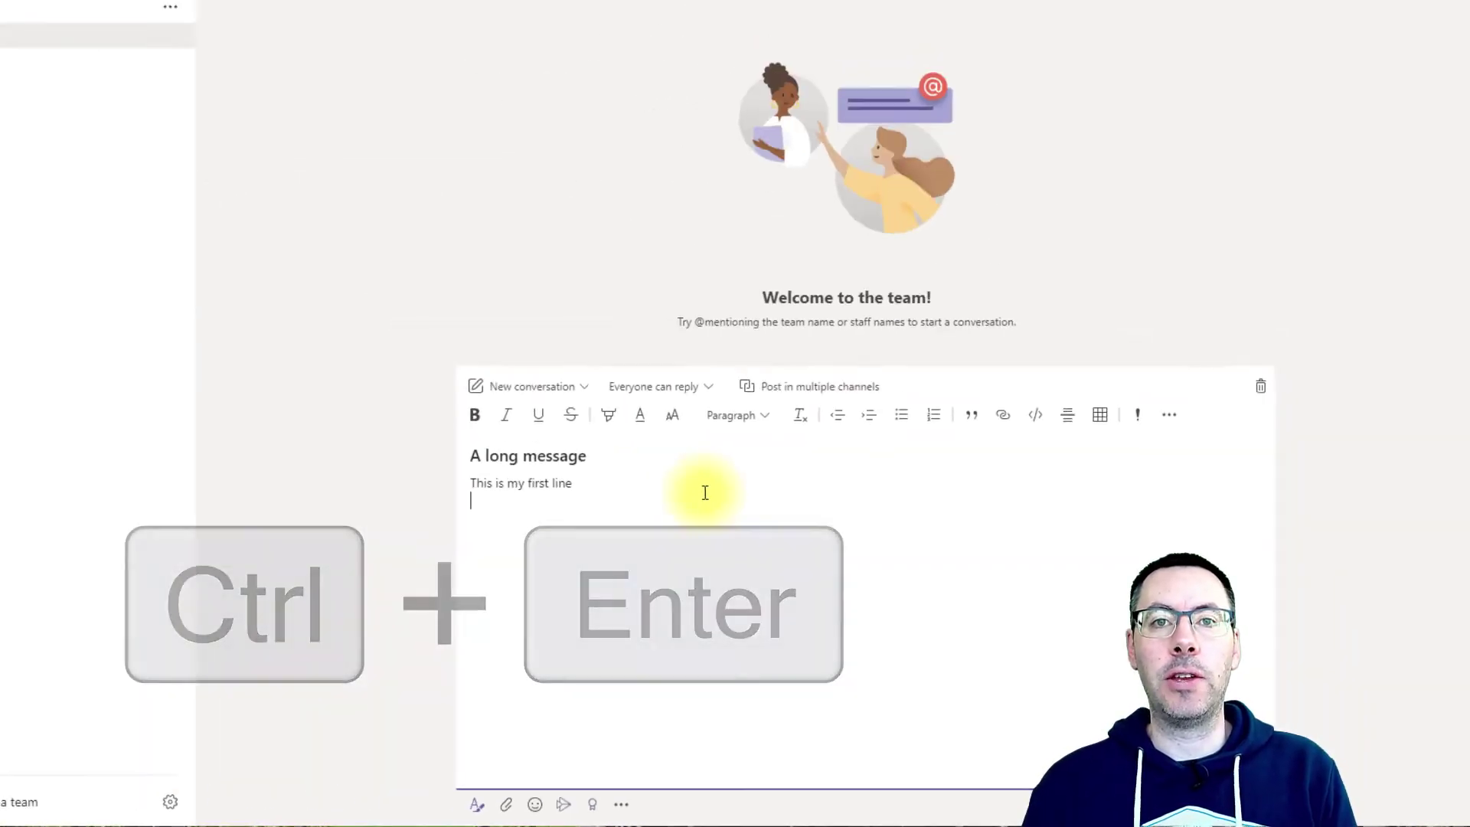
key("ctrl+Return")
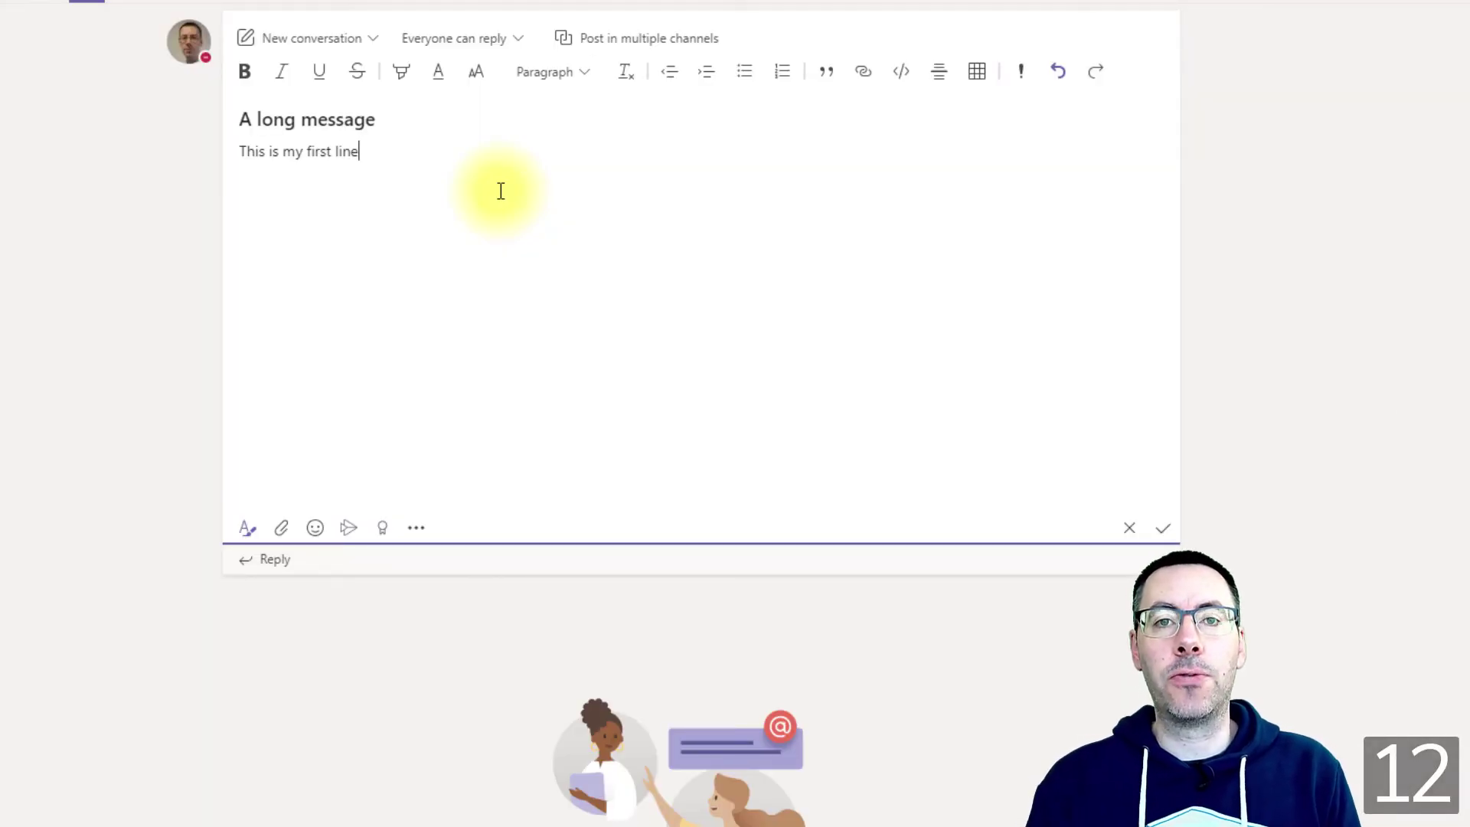
Browse the file attachment sources down to uploading from the computer
key("ctrl+o")
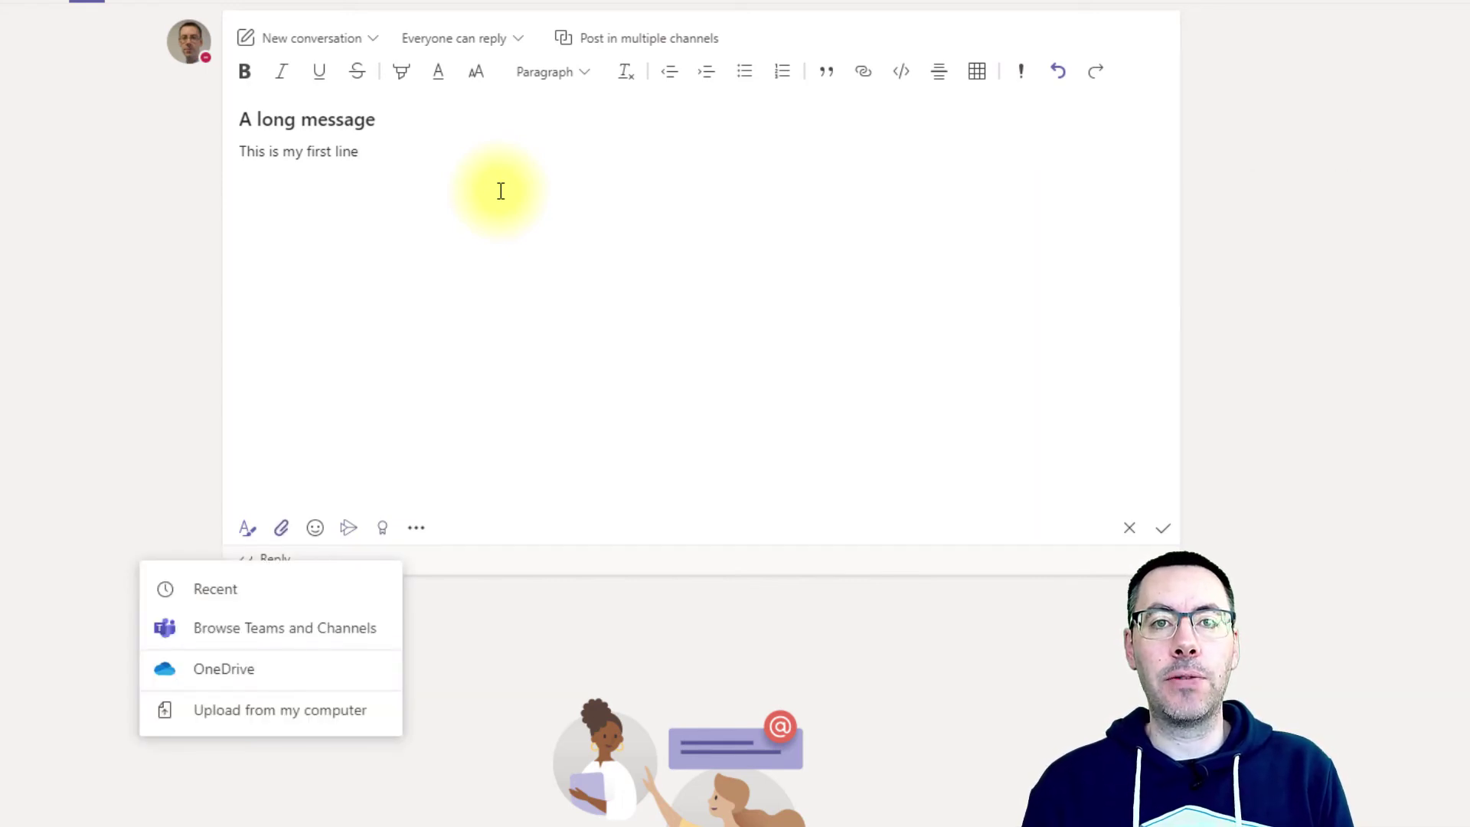
key("Up")
key("Down")
key("Down")
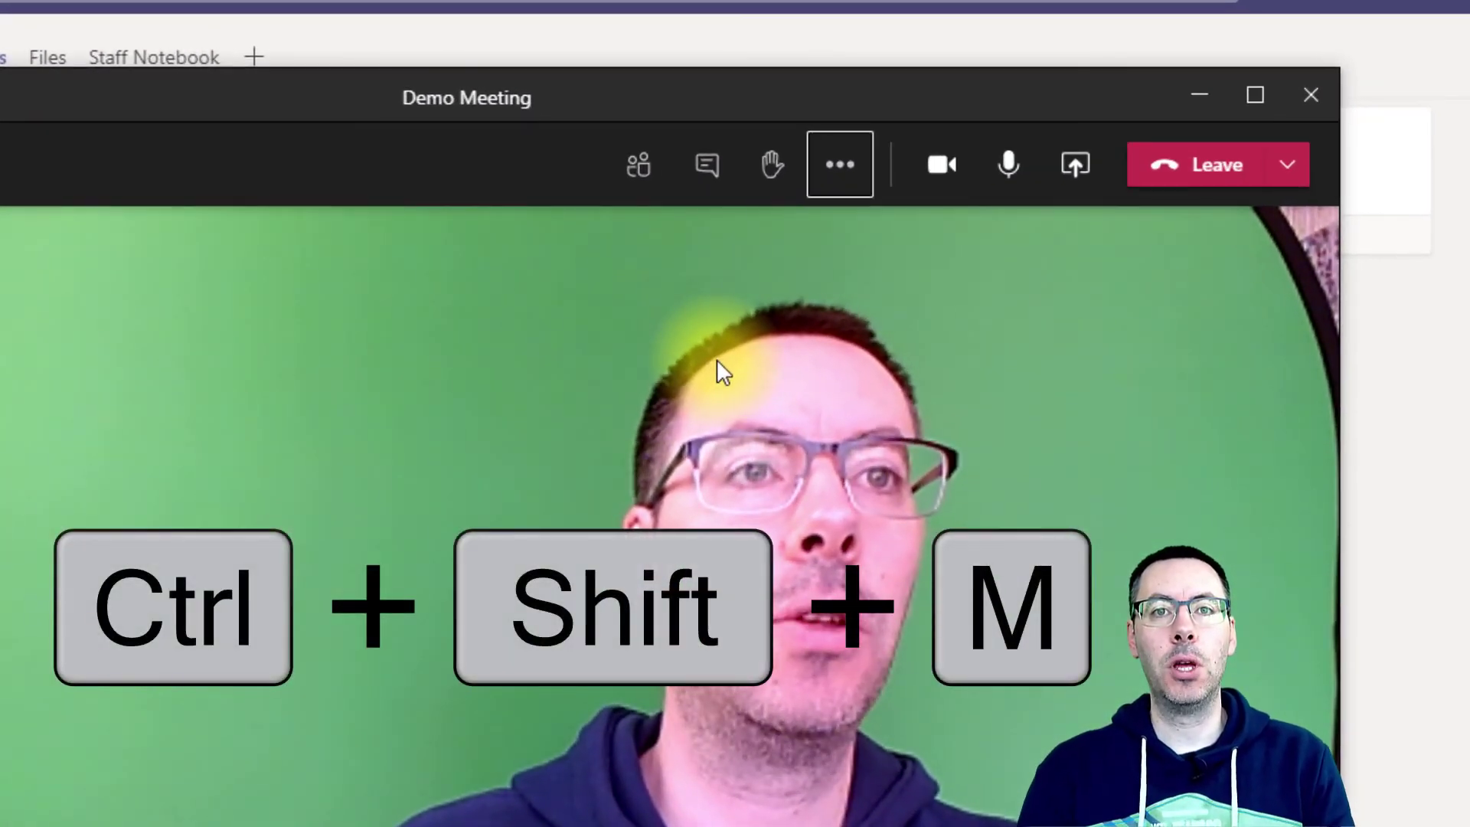
Mute then unmute the microphone, and turn the camera off then back on
key("ctrl+shift+m")
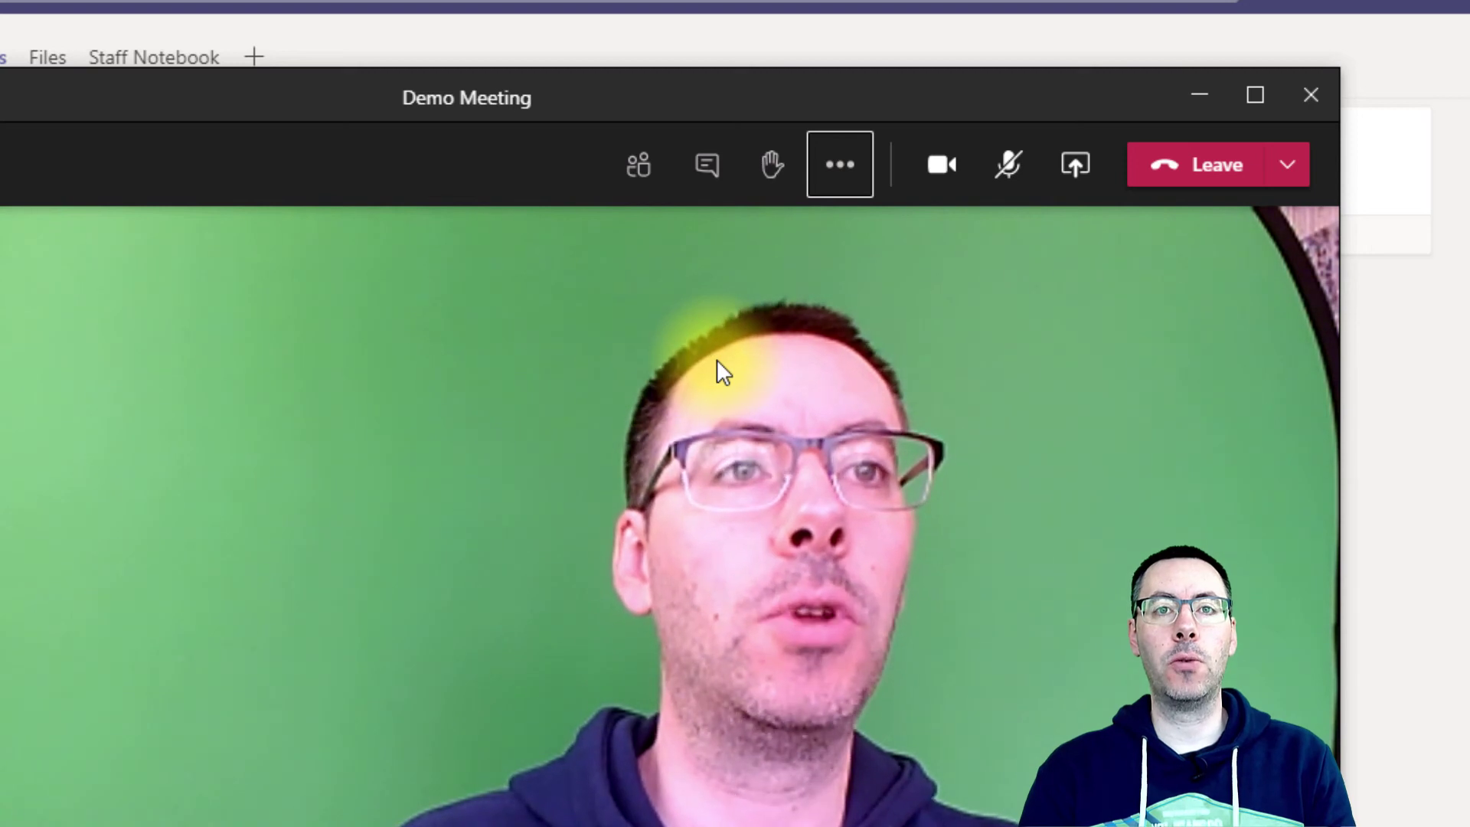
key("ctrl+shift+m")
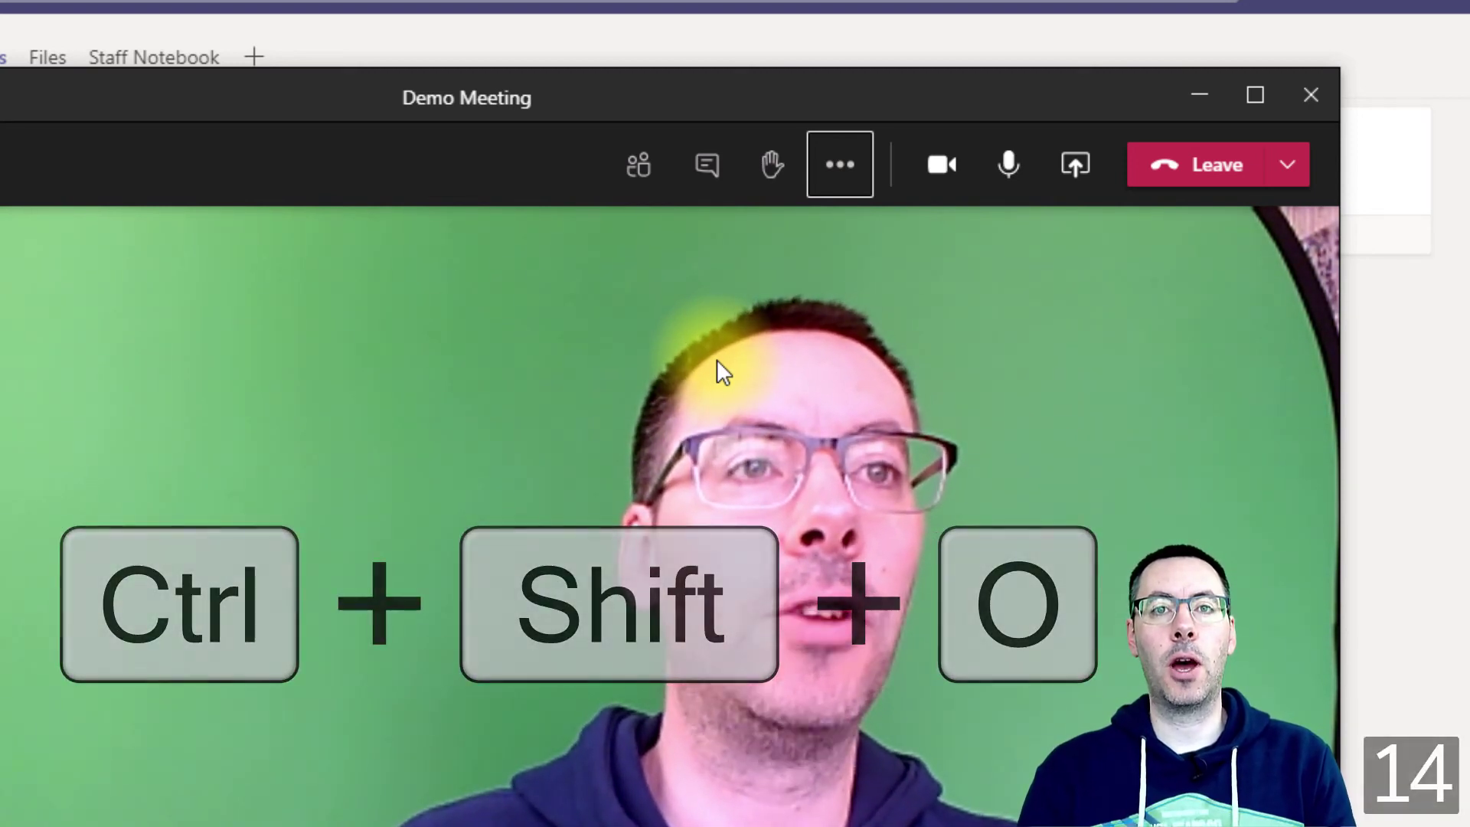
key("ctrl+shift+o")
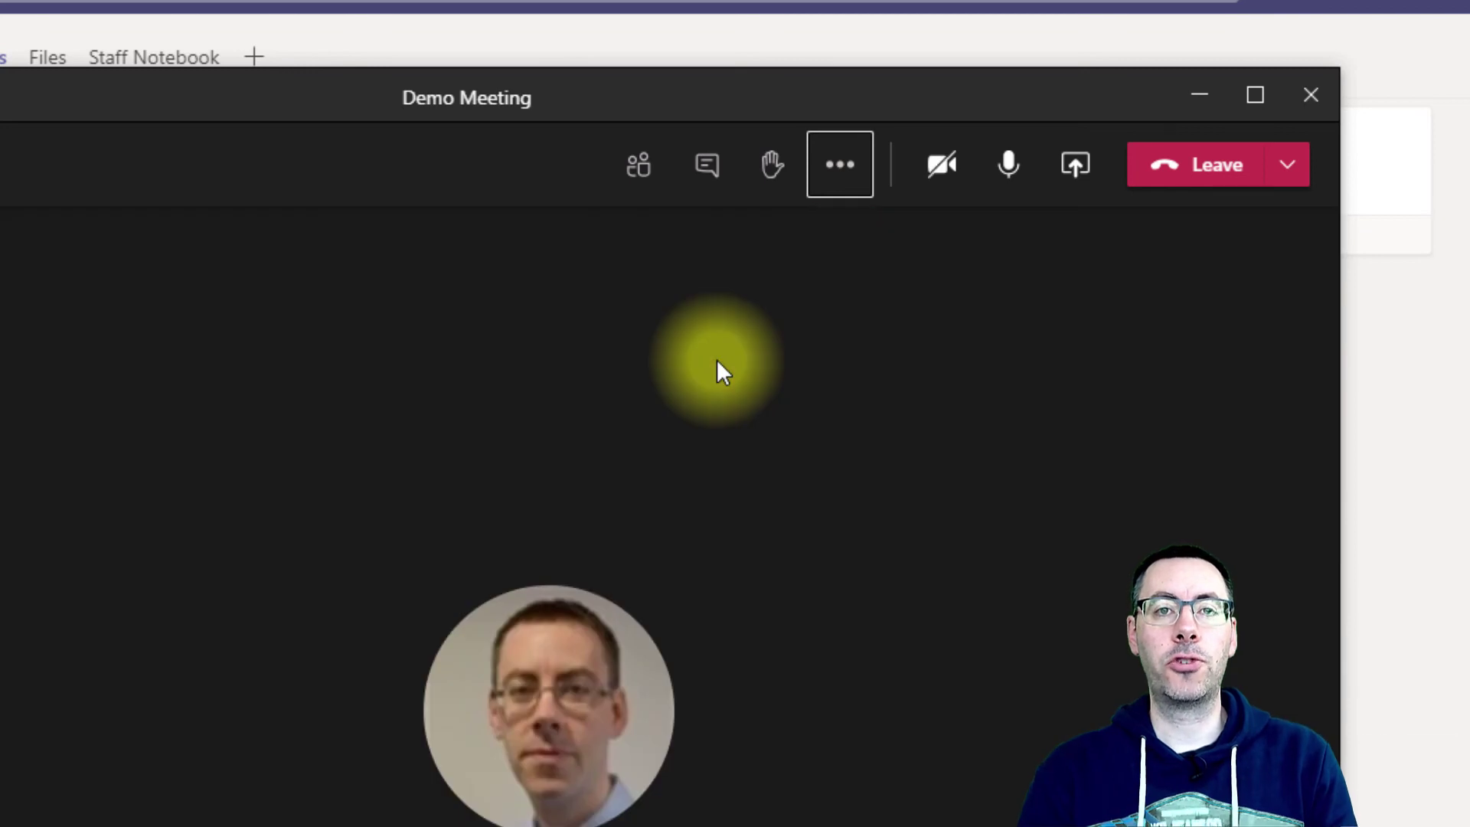
key("ctrl+shift+o")
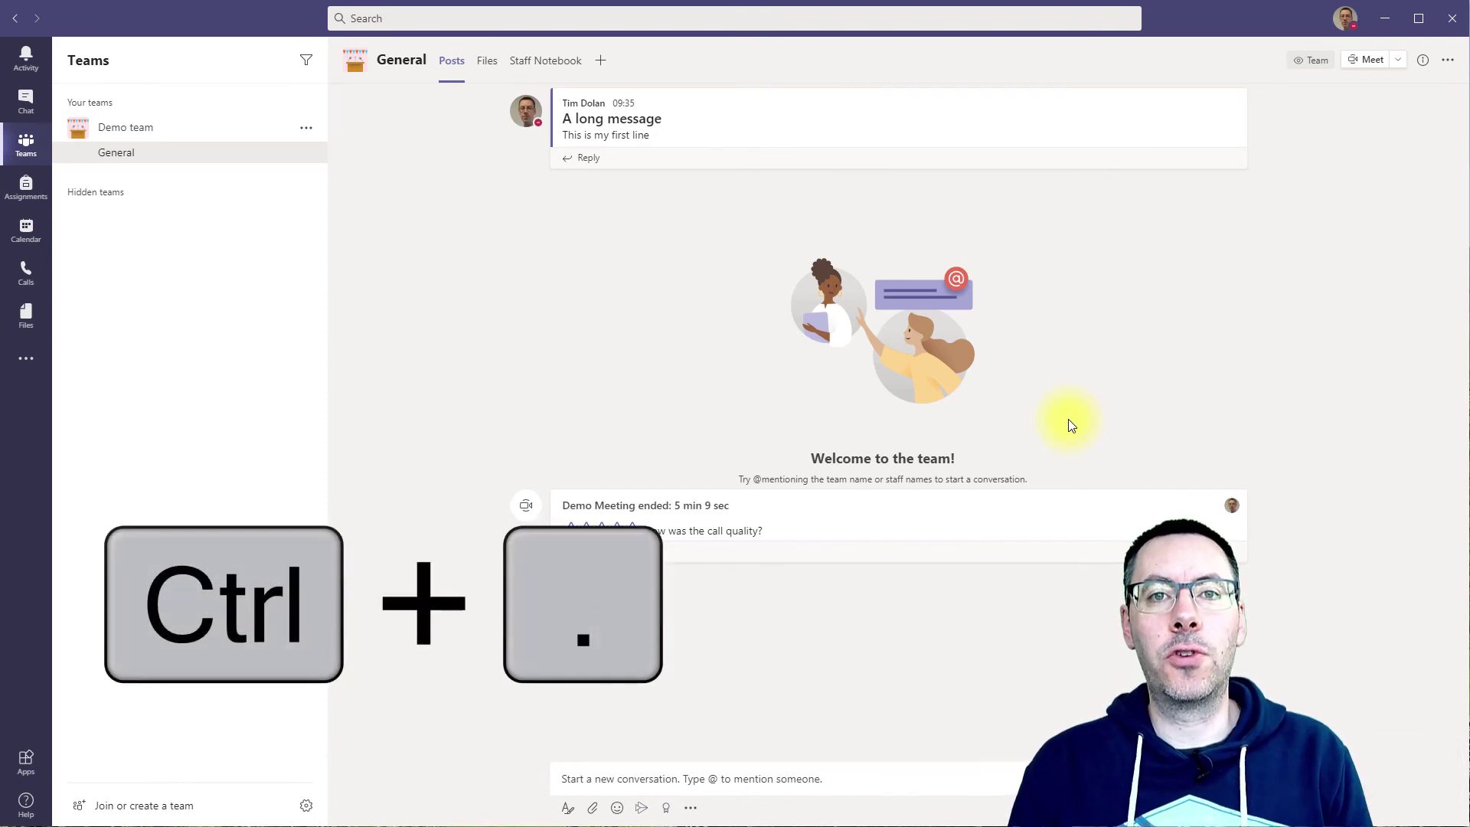
key("ctrl+period")
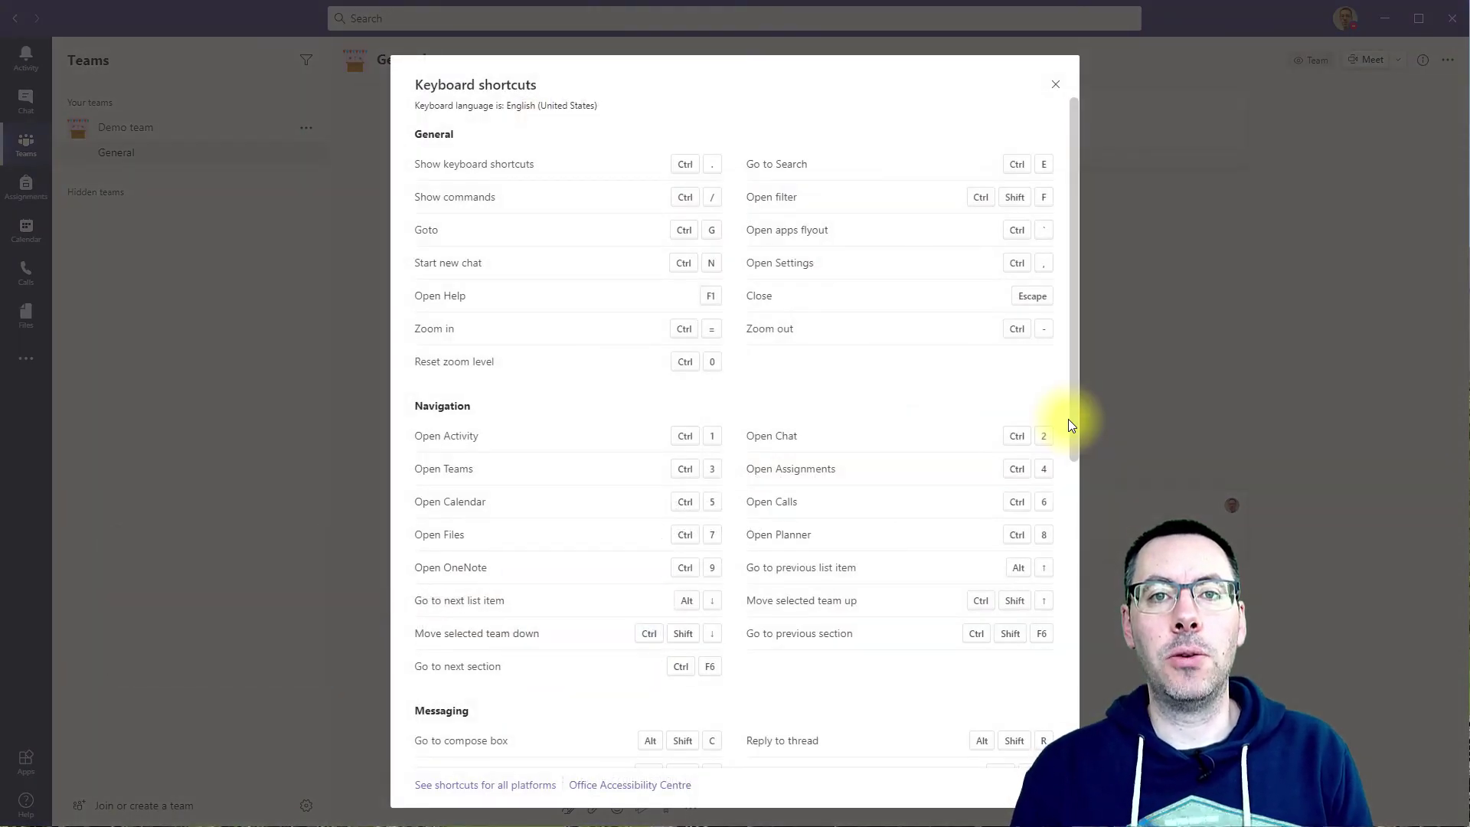
scroll(640, 364, "down", 7)
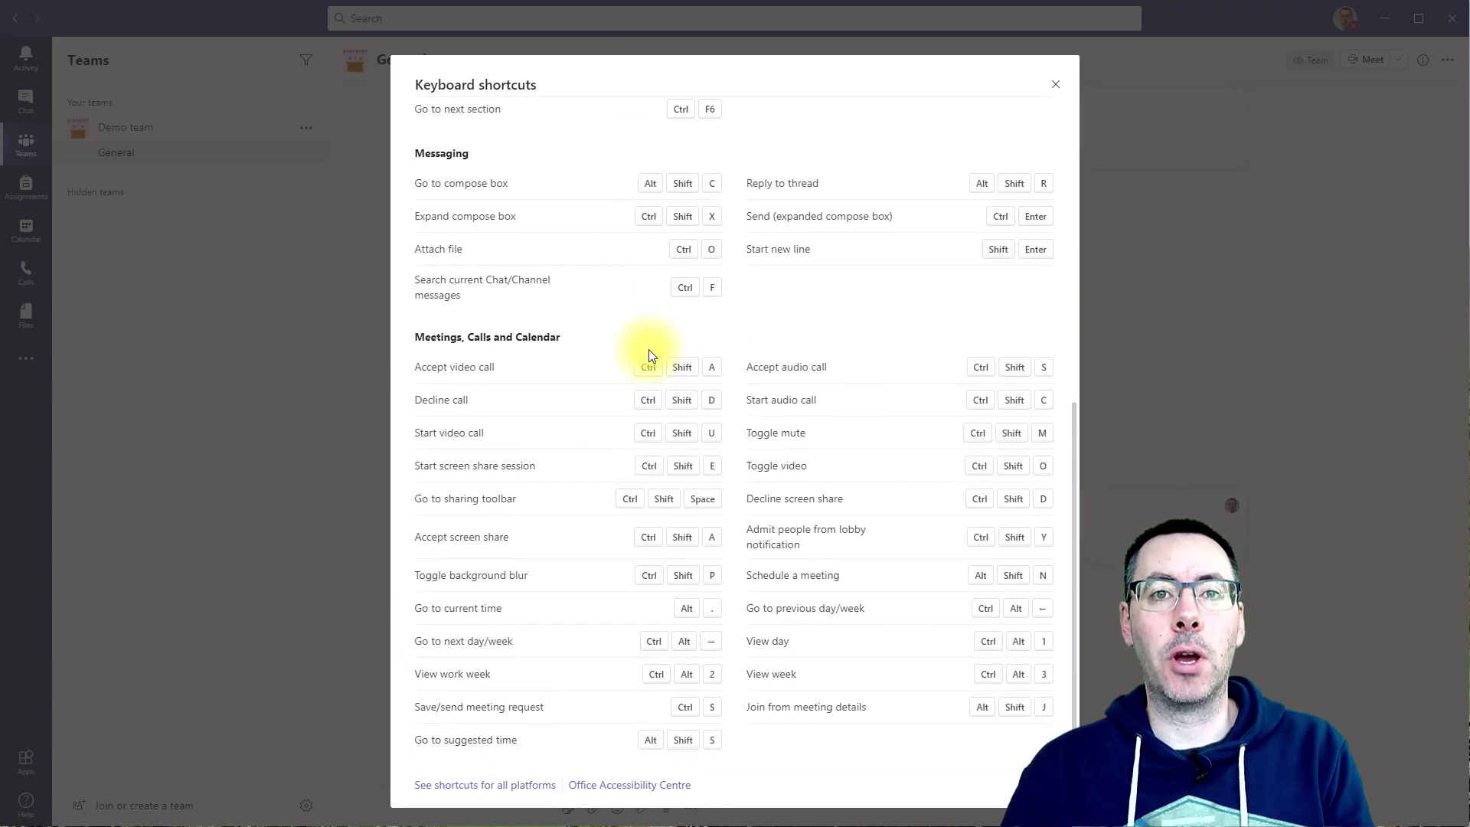
key("Escape")
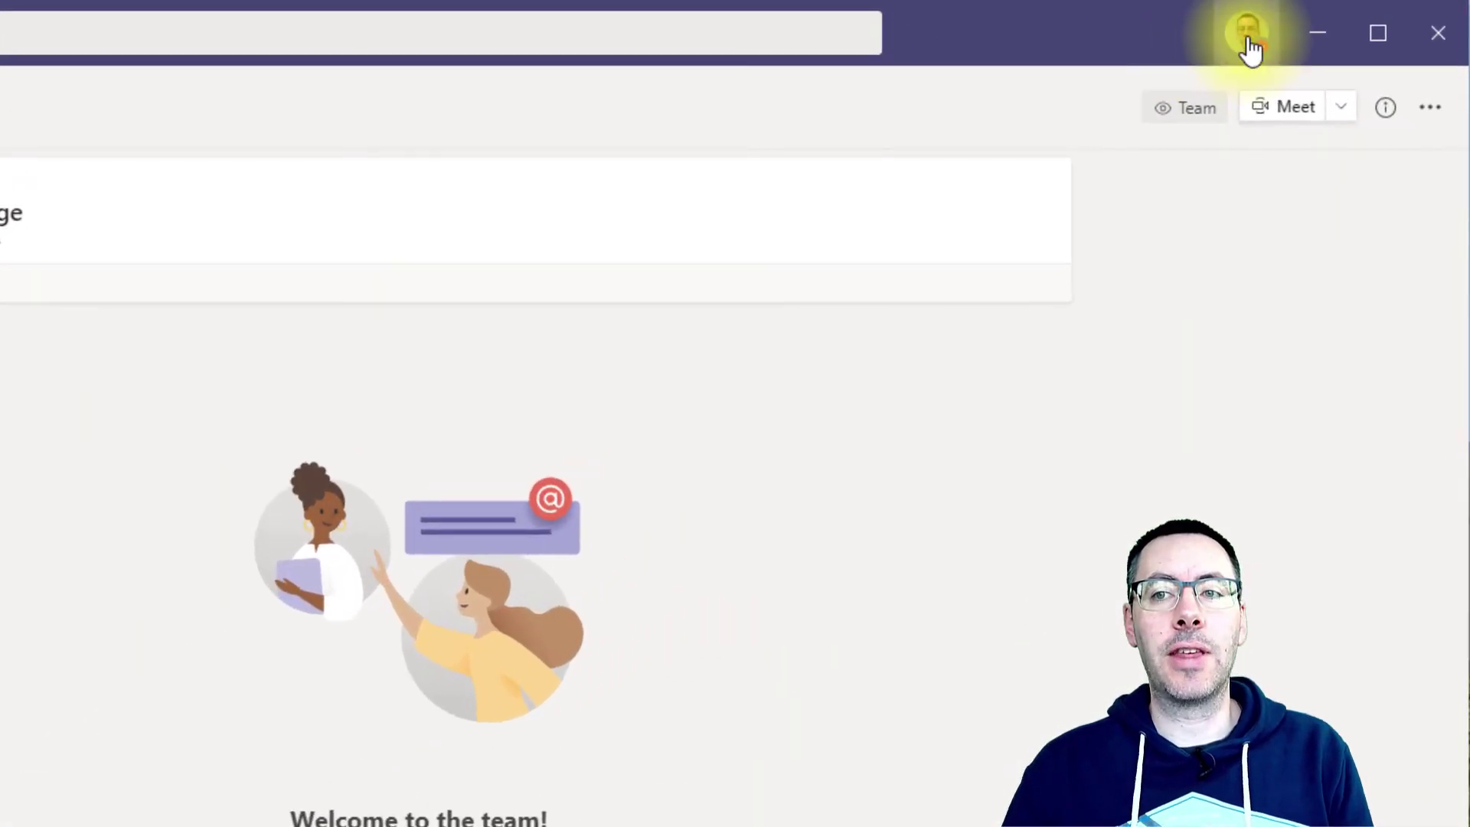
left_click(1345, 17)
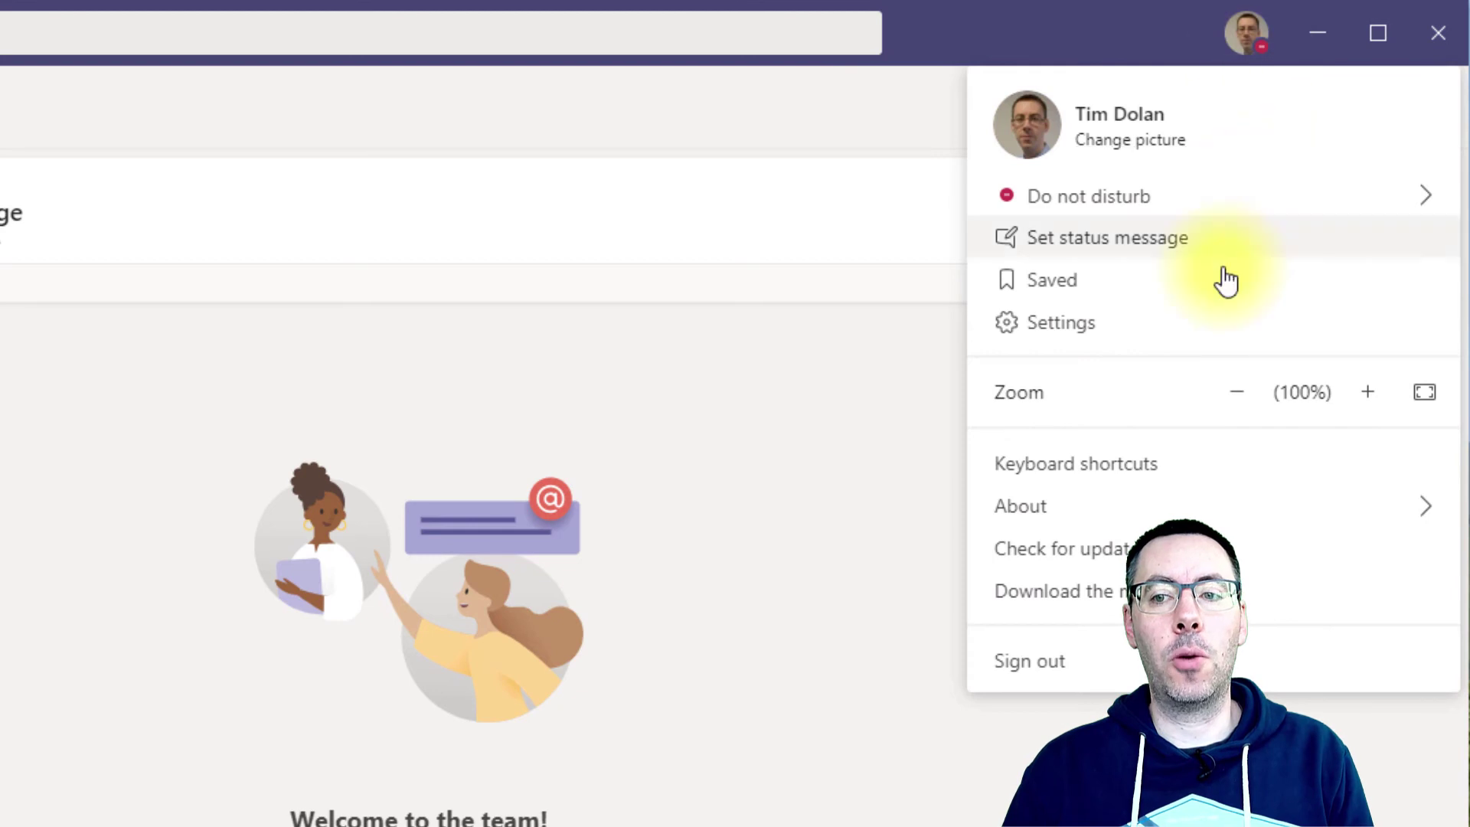
left_click(1145, 462)
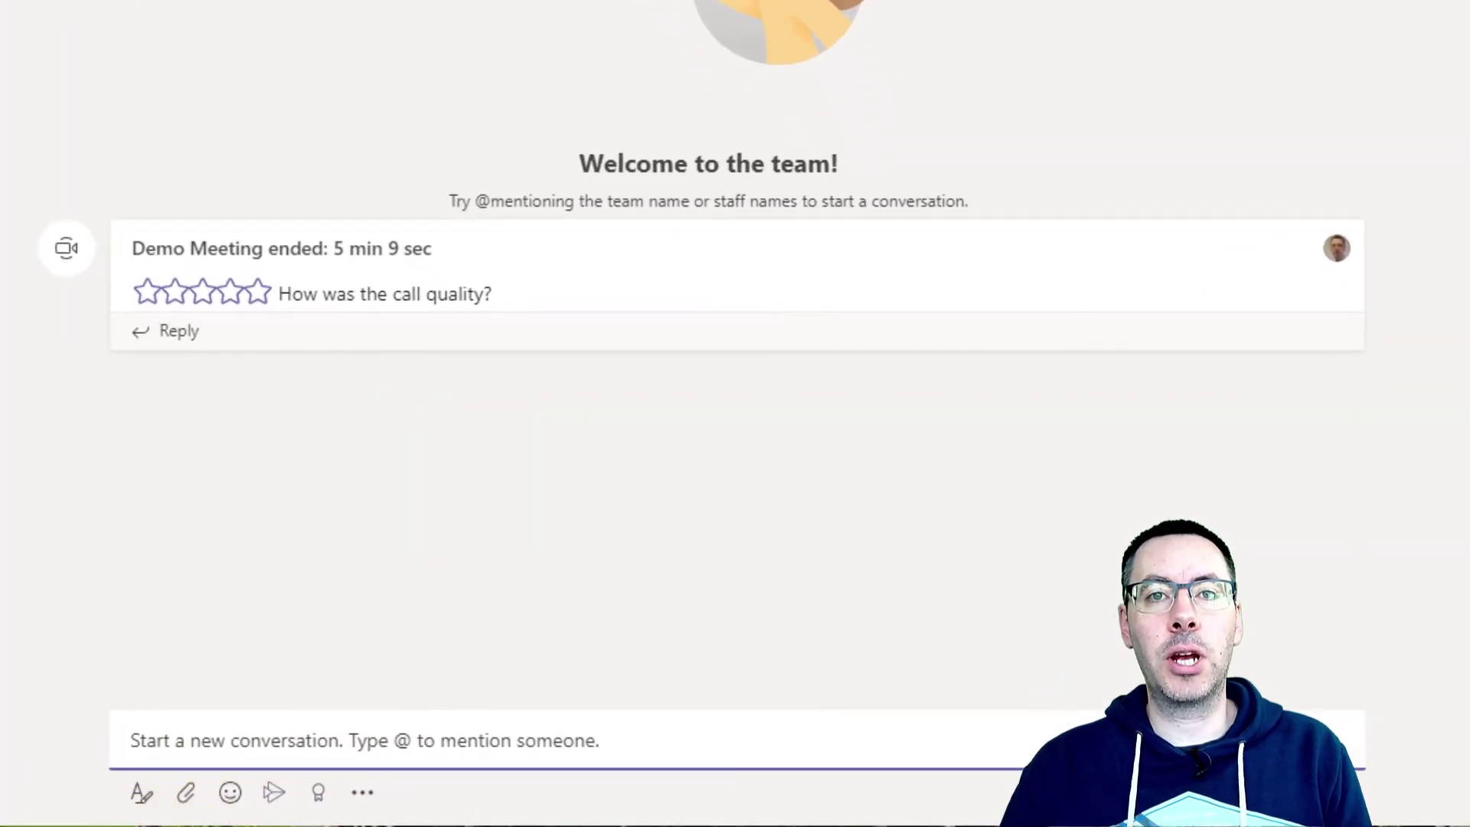
Insert a baby emoji via the :baby shortcut in the new conversation compose box
left_click(548, 808)
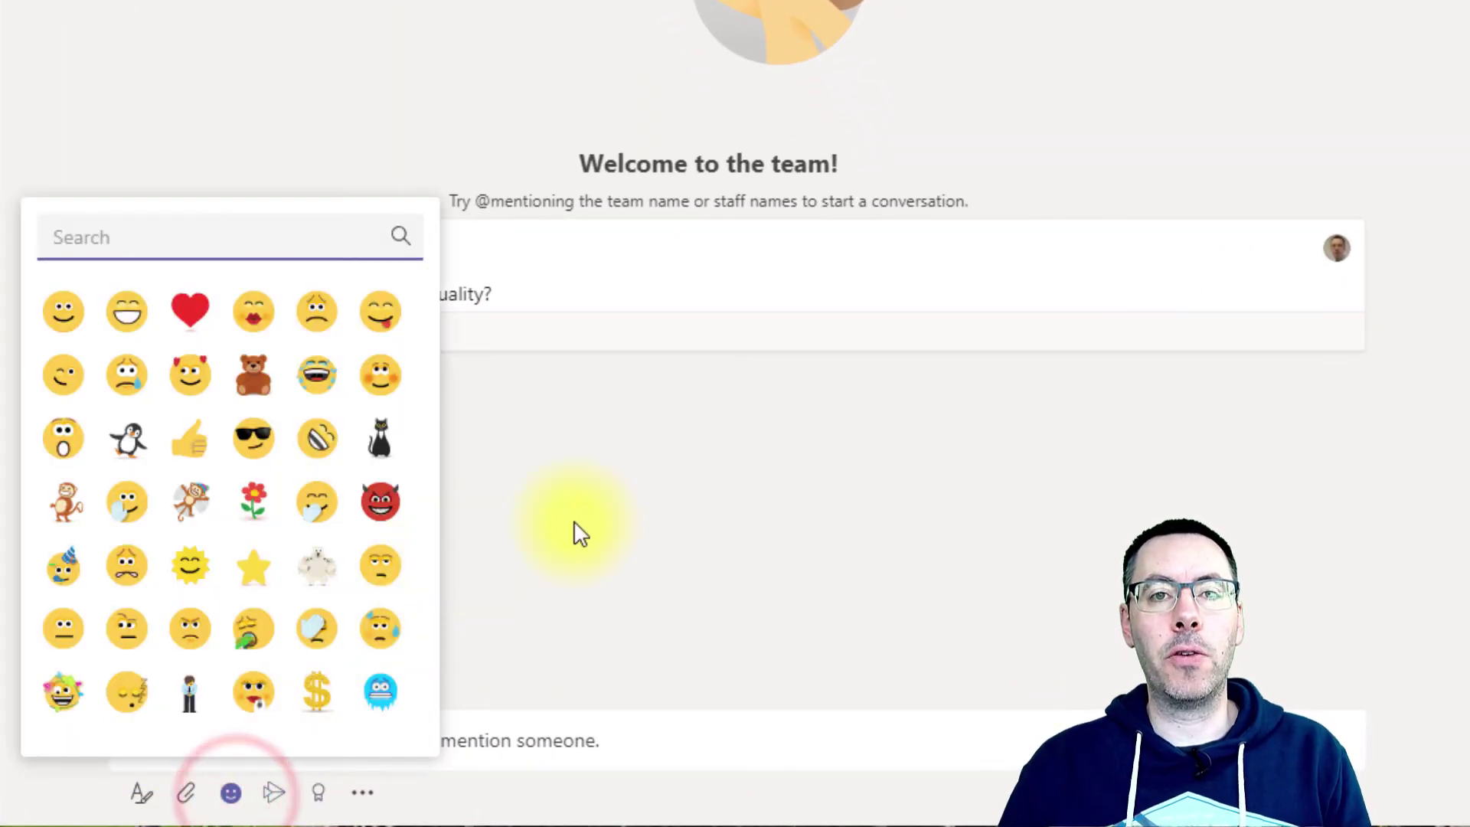
left_click(520, 729)
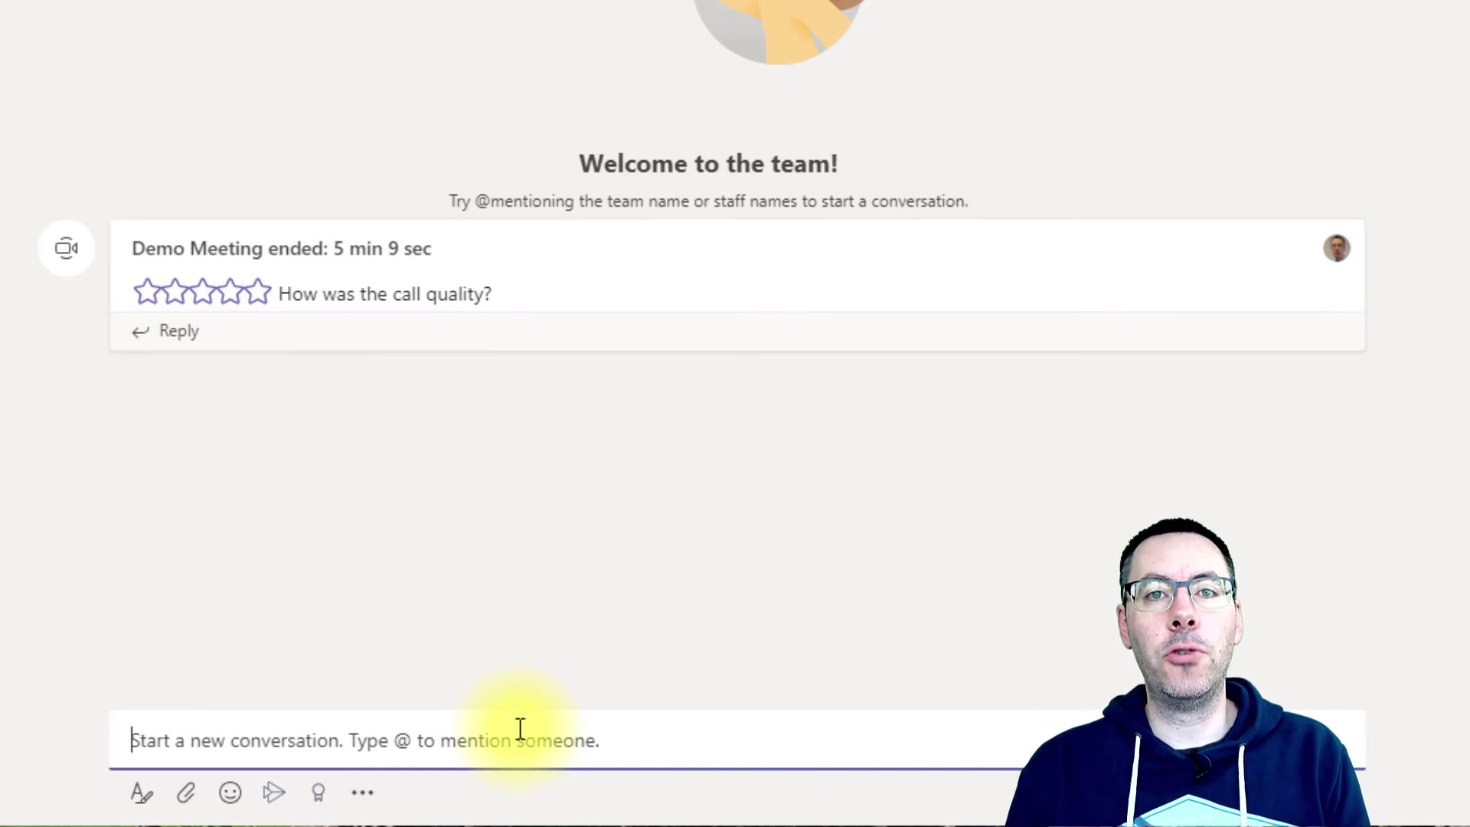
type(":")
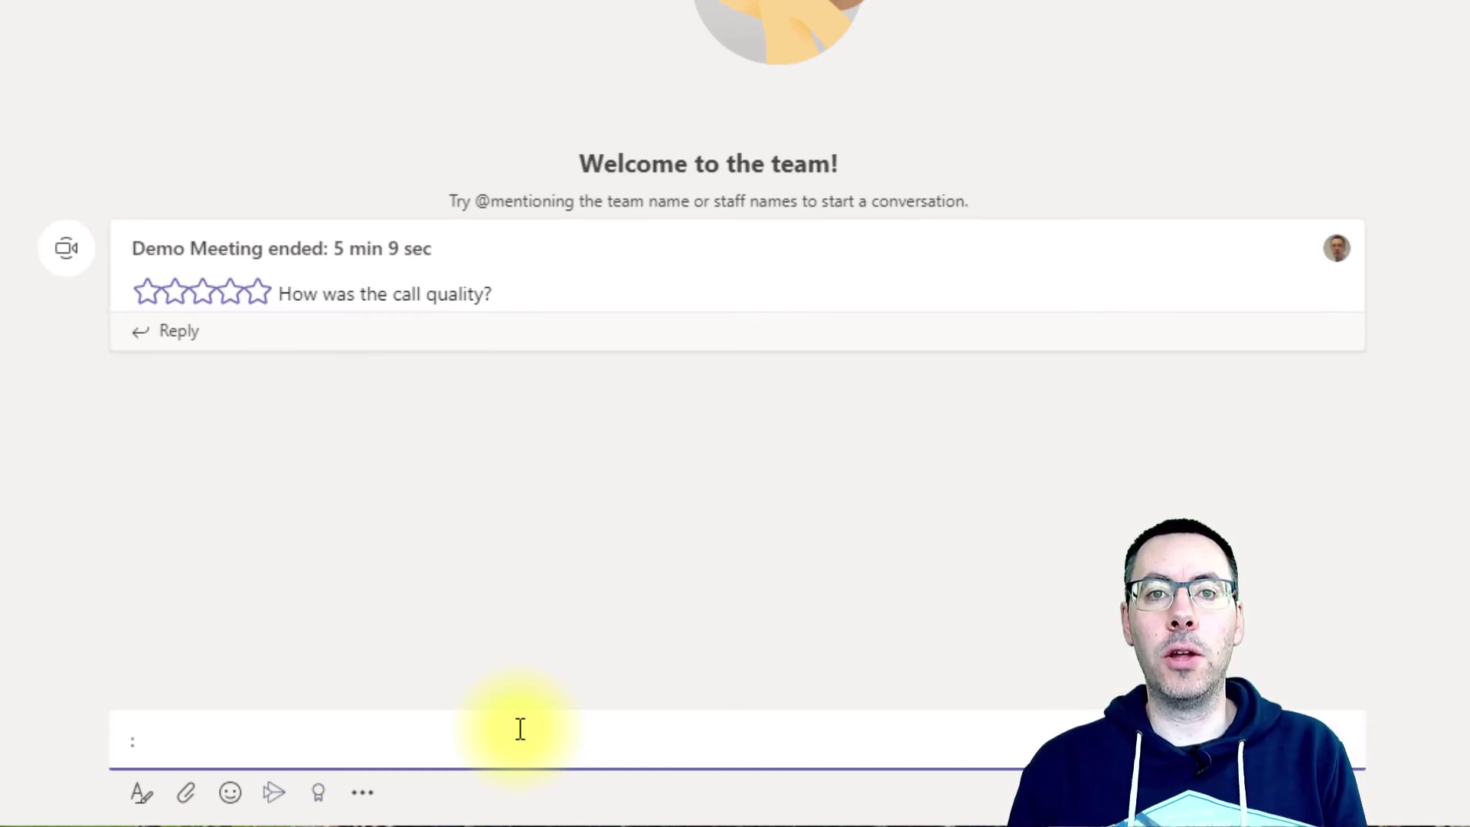
type("b")
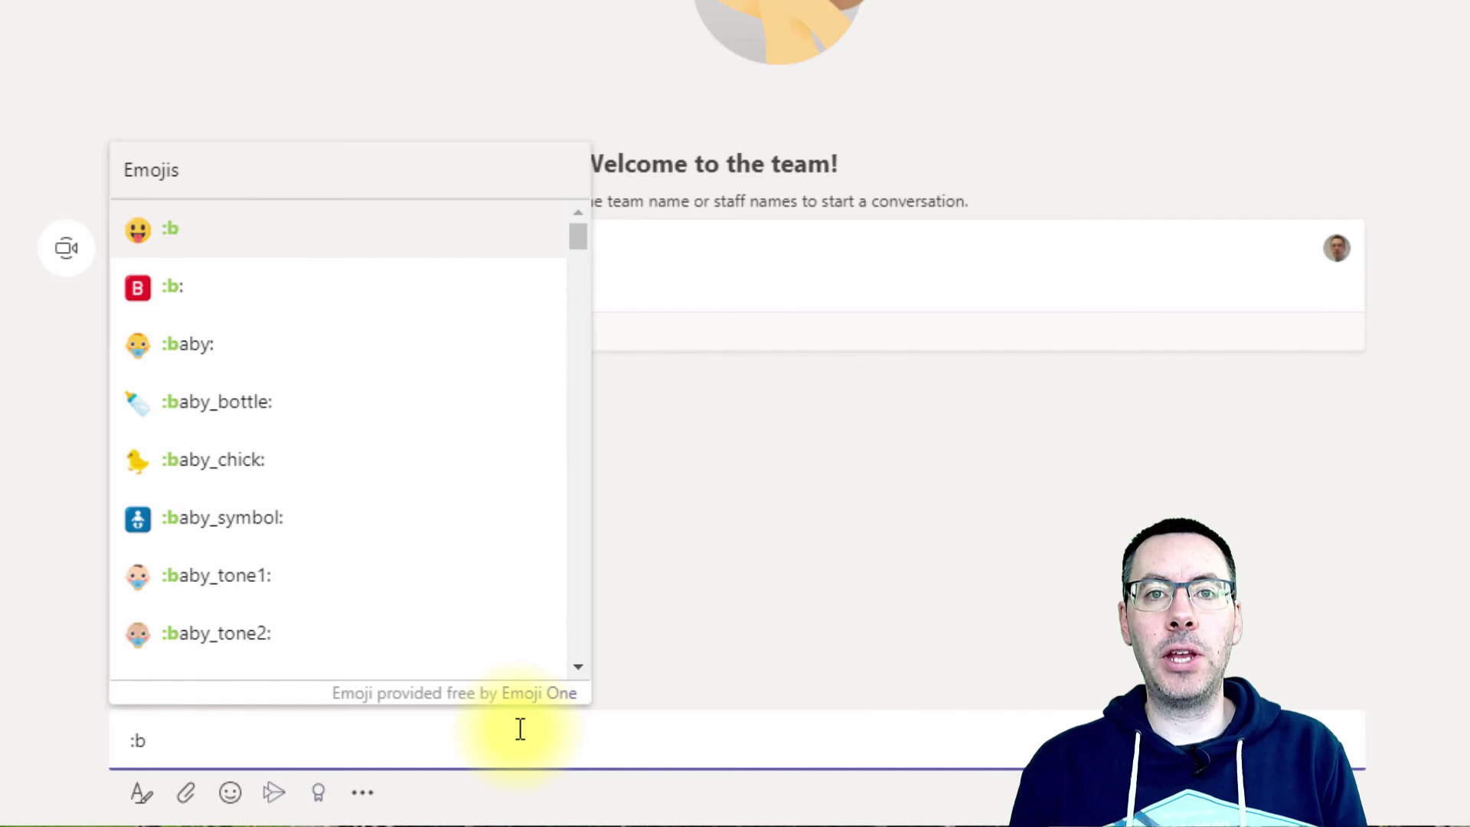
type("aby")
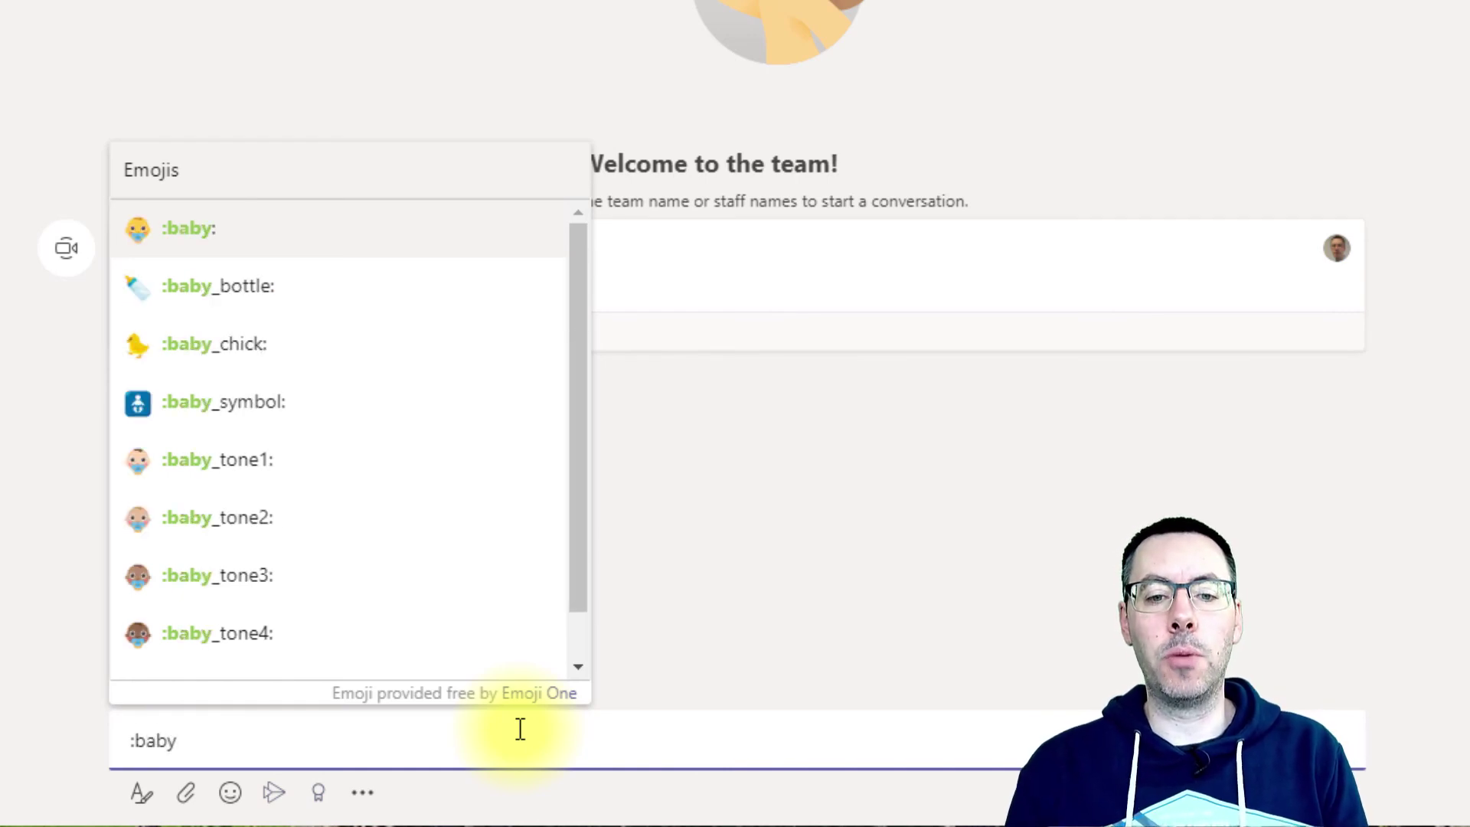
key("Return")
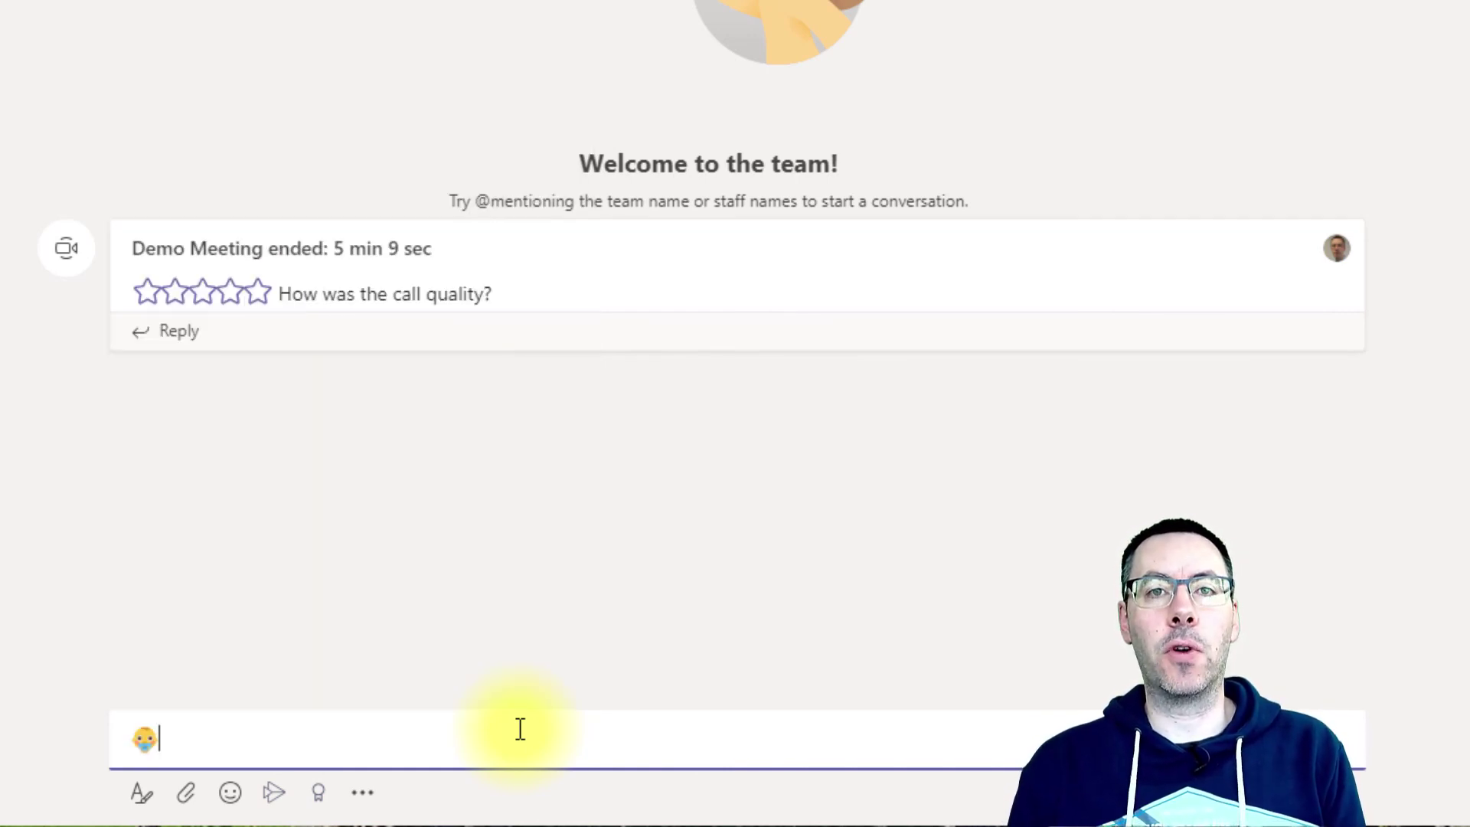